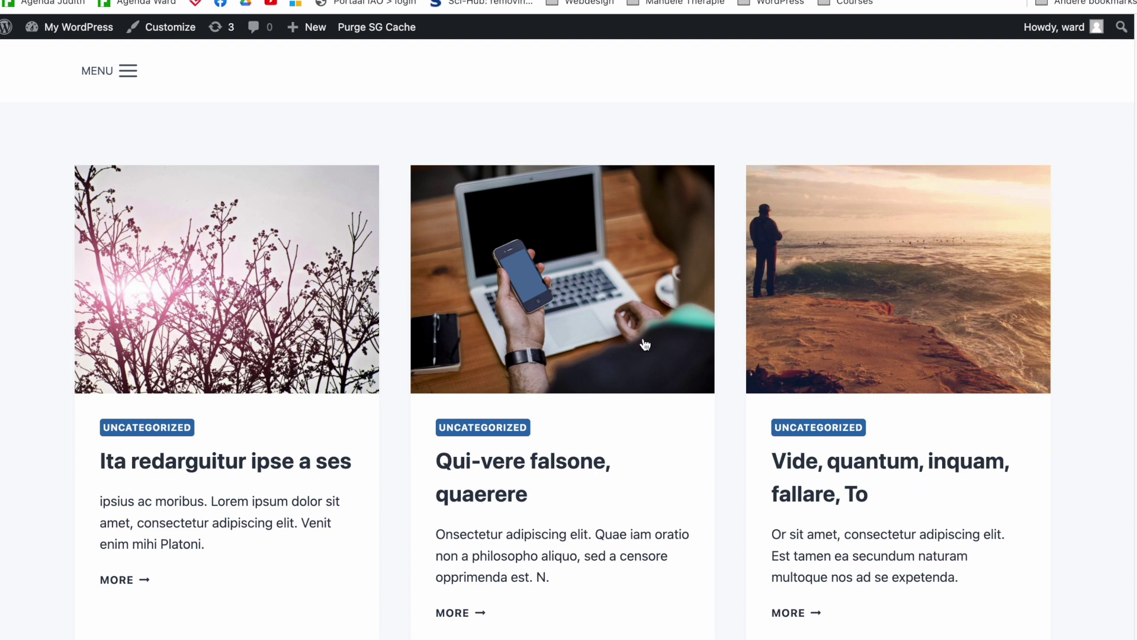
Go to All Pages, try and cancel Quick Edit on Sample Page, then open it for editing
left_click(59, 27)
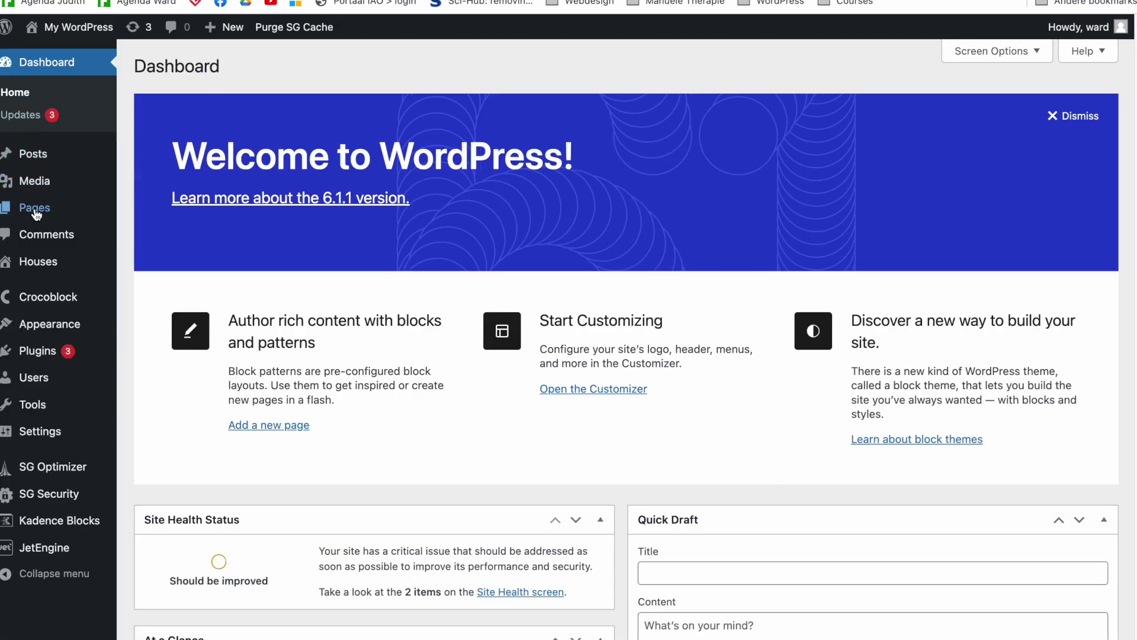
left_click(222, 208)
left_click(221, 252)
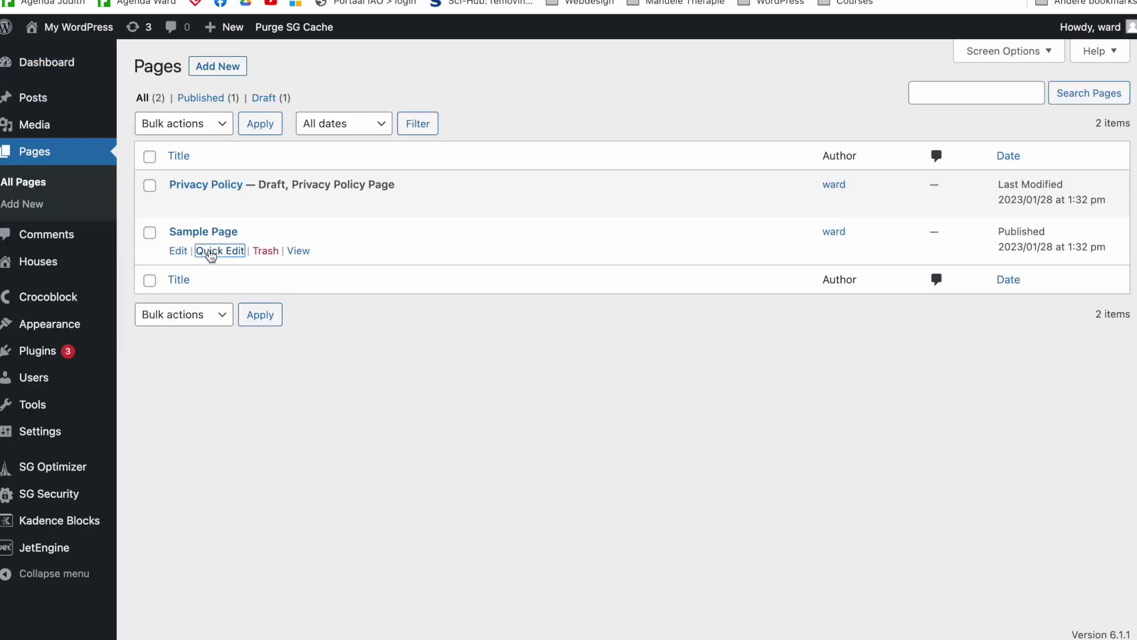
left_click(208, 379)
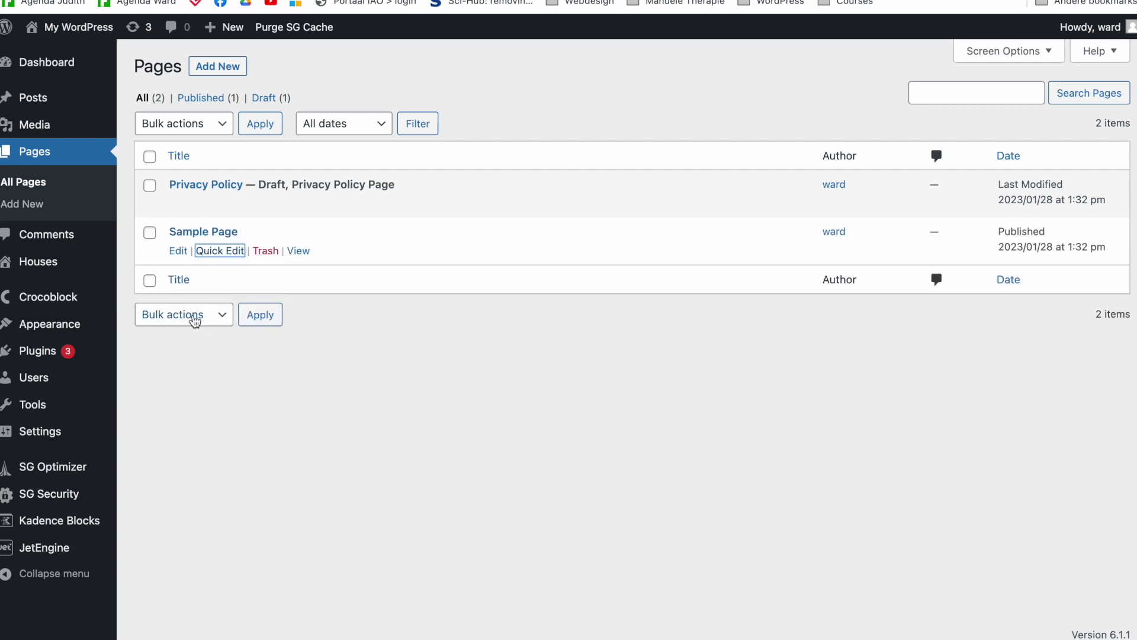
left_click(178, 252)
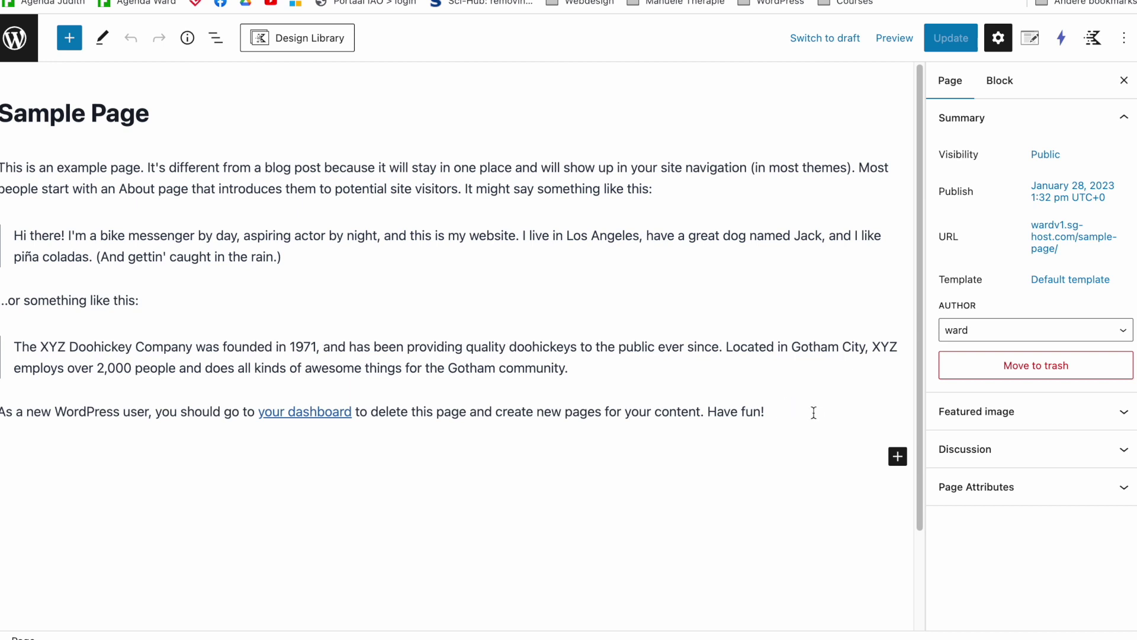
Add a one-column Row Layout block after the last paragraph using /row
left_click(812, 411)
key("Return")
type("/row")
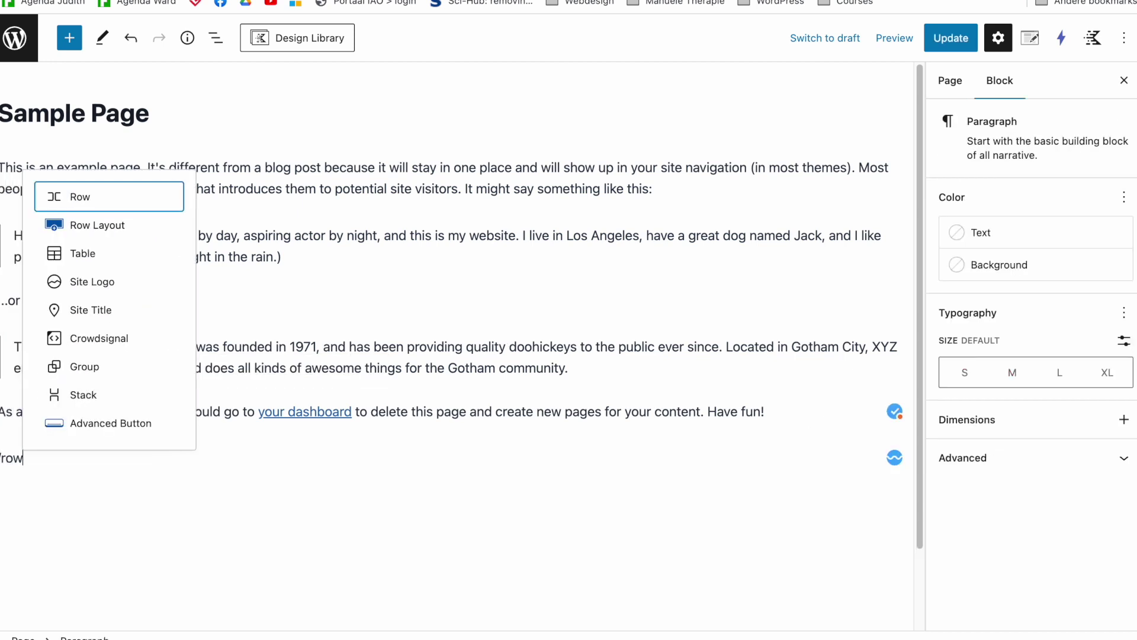
left_click(139, 235)
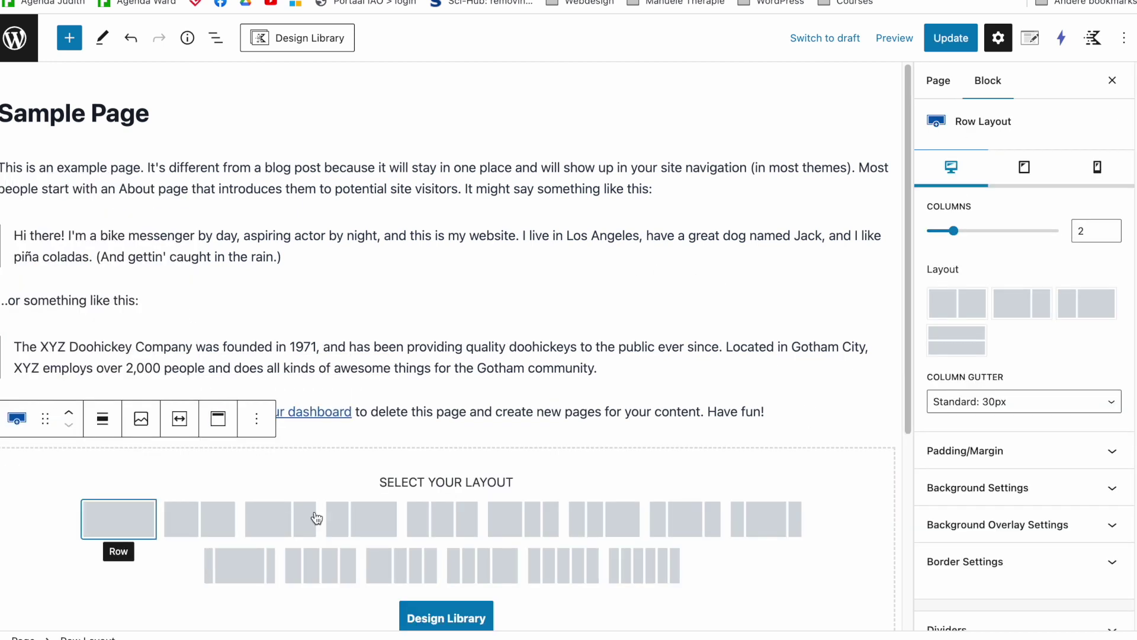
left_click(122, 524)
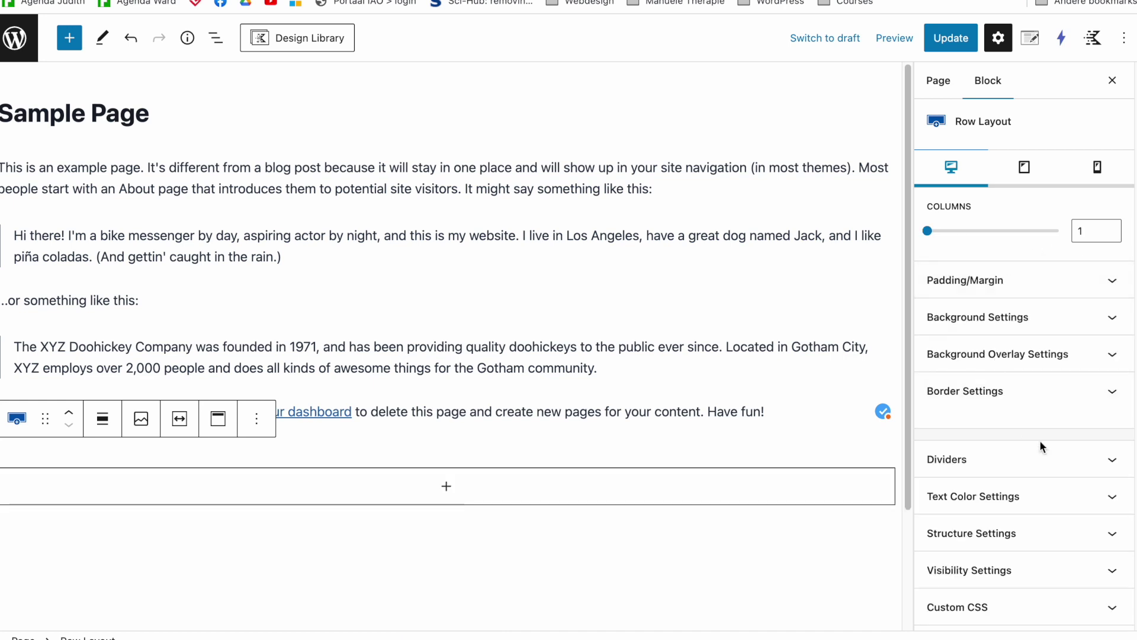
scroll(1131, 305, "down", 3)
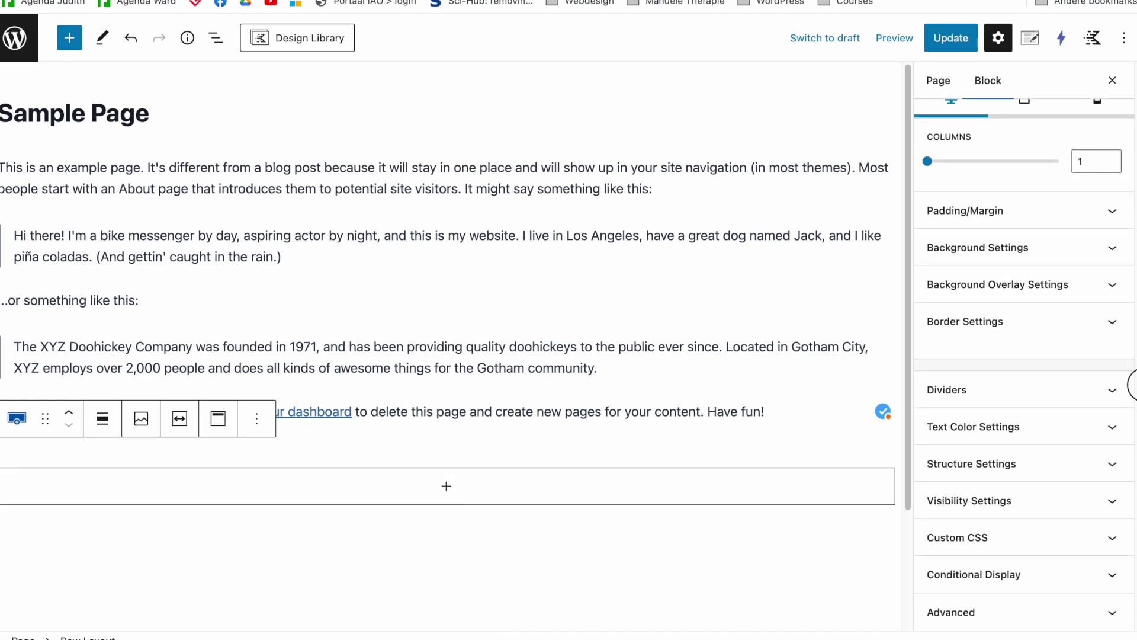
scroll(1132, 379, "up", 3)
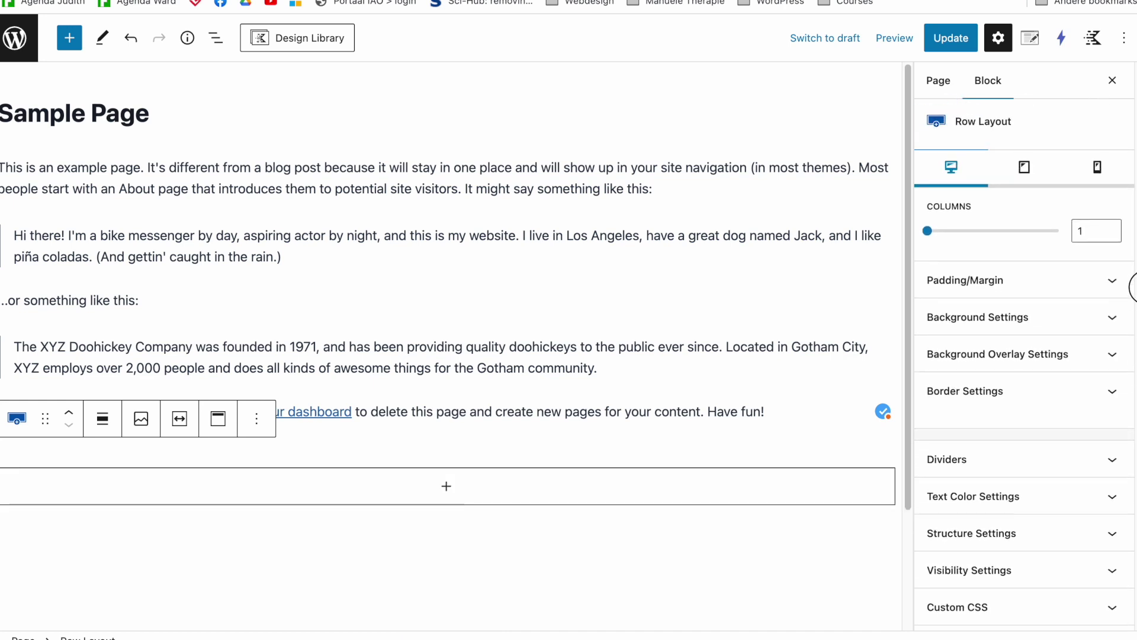
Show the Block Defaults list in the Kadence Blocks Controls panel
left_click(1093, 39)
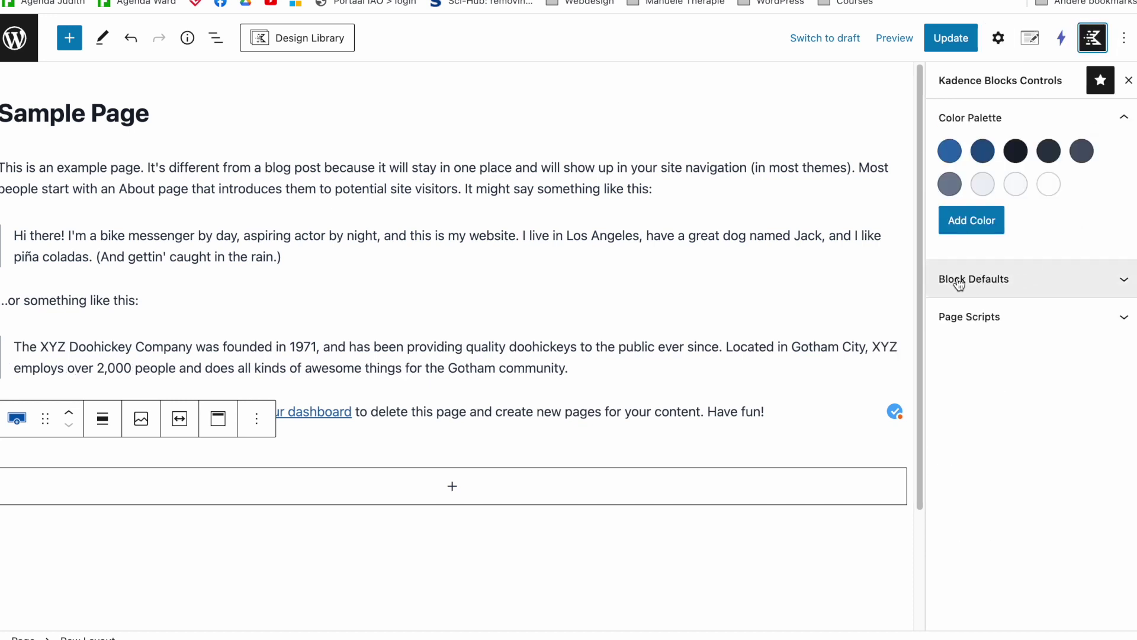
left_click(959, 284)
scroll(1005, 199, "down", 3)
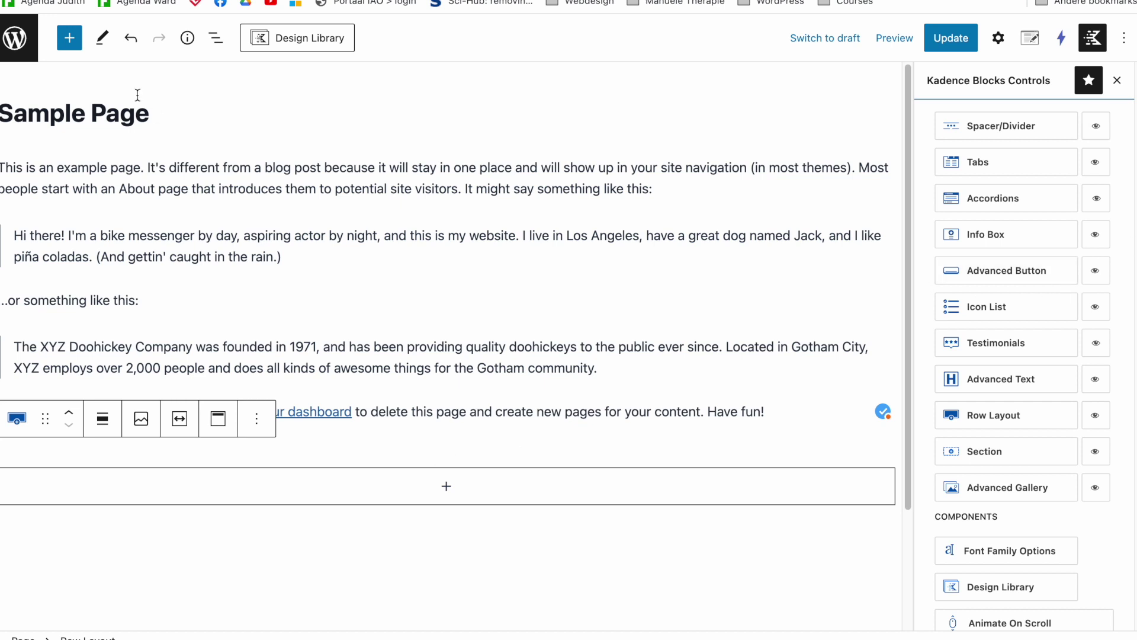
Leave the editor without saving and update Kadence Blocks to version 3.0.16 from Plugins
left_click(18, 39)
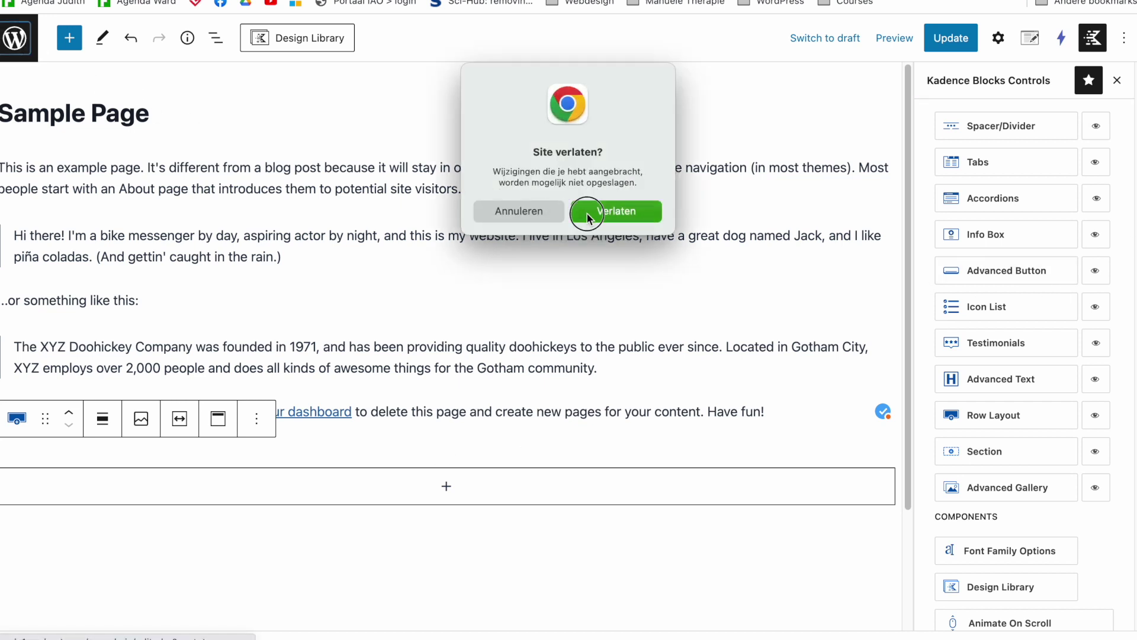
left_click(588, 214)
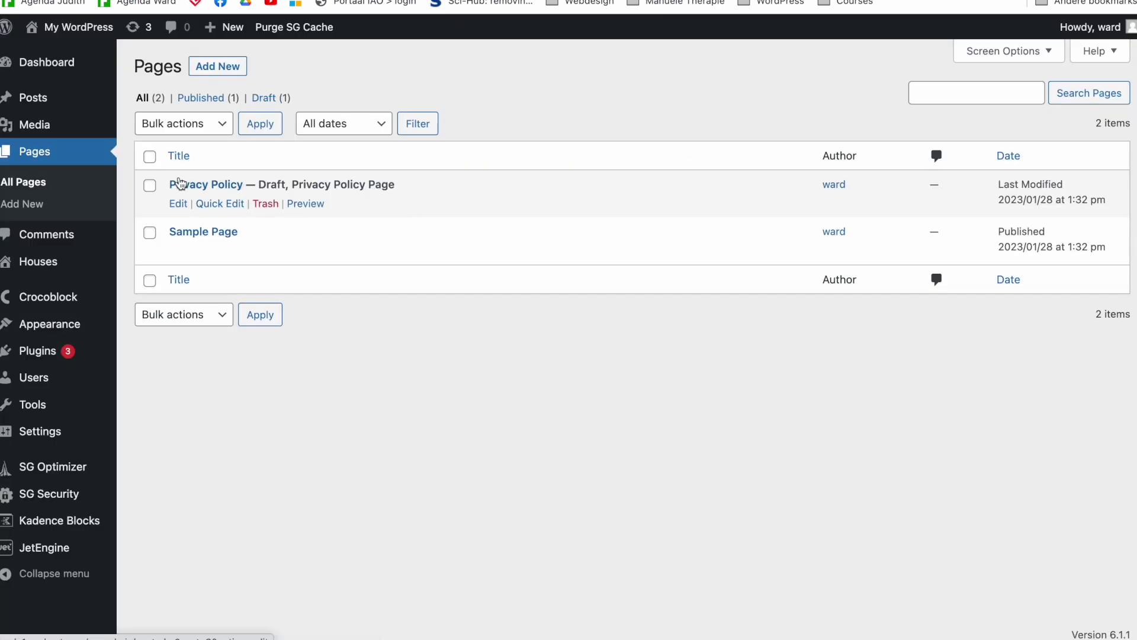
left_click(51, 348)
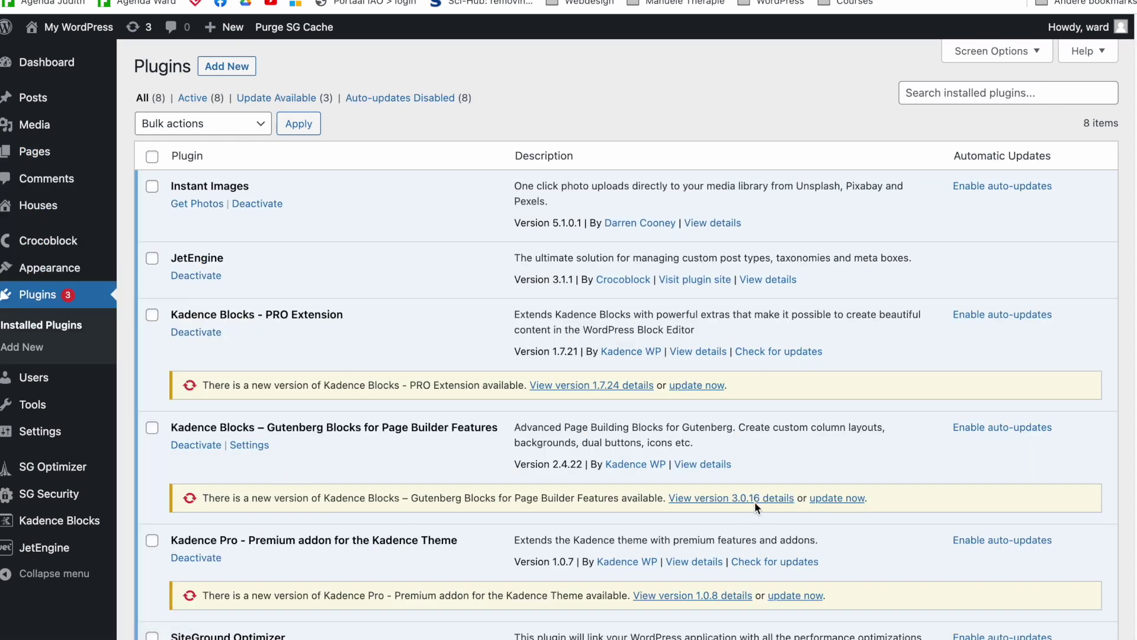
left_click(826, 501)
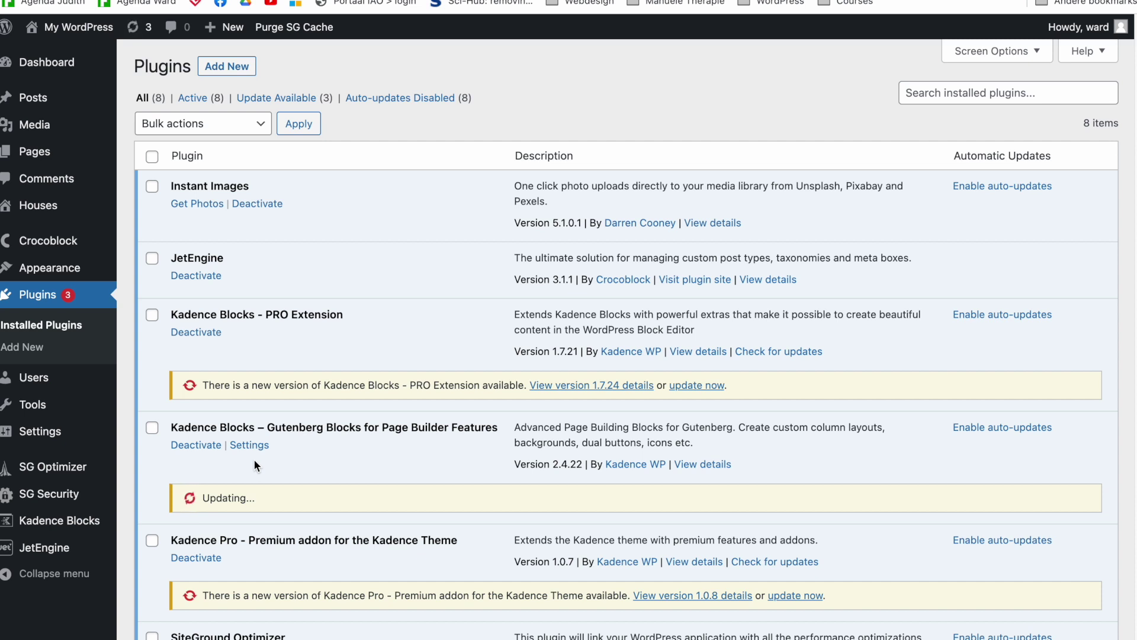
left_click(52, 149)
Reopen Sample Page and append a Row Layout block via /ro, checking its Style and Advanced tabs
left_click(203, 231)
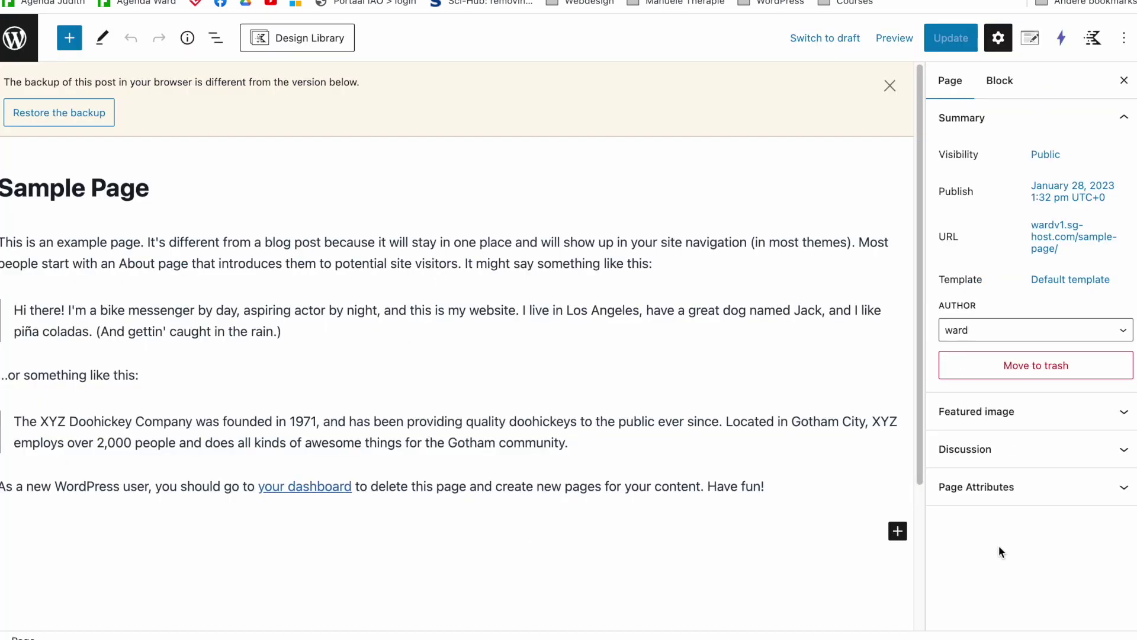
left_click(770, 530)
type("/ro")
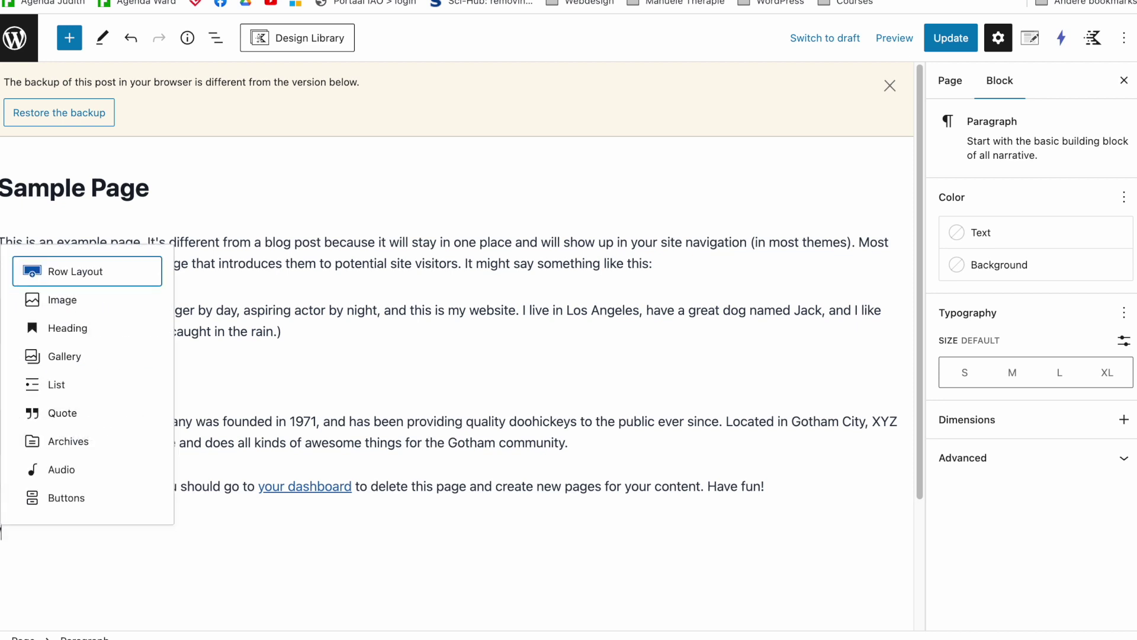
left_click(88, 300)
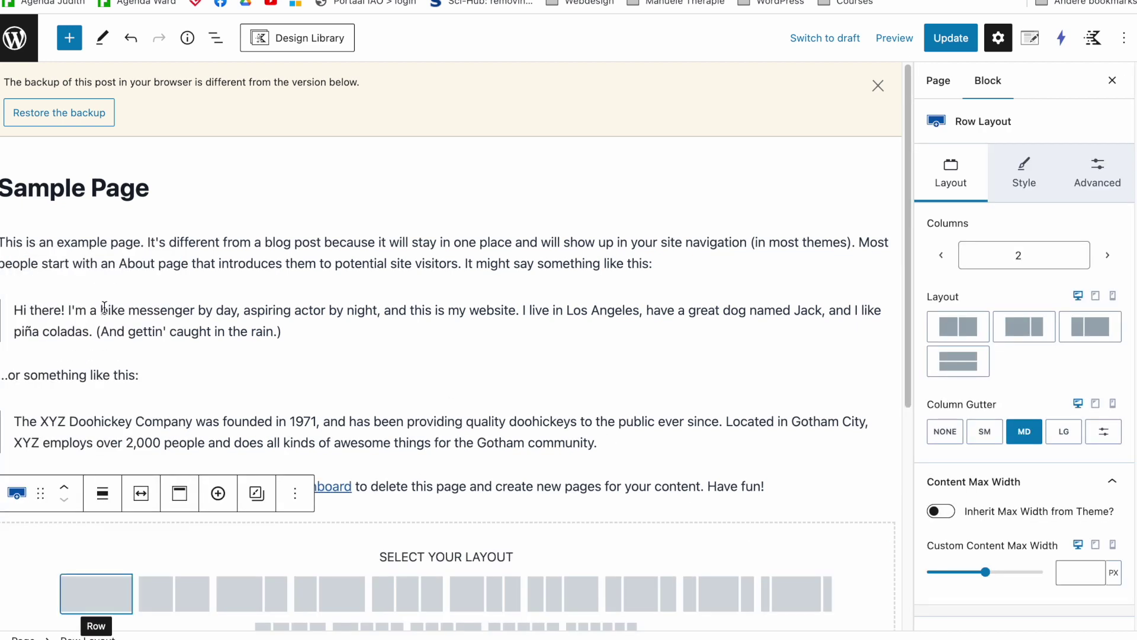
left_click(1024, 178)
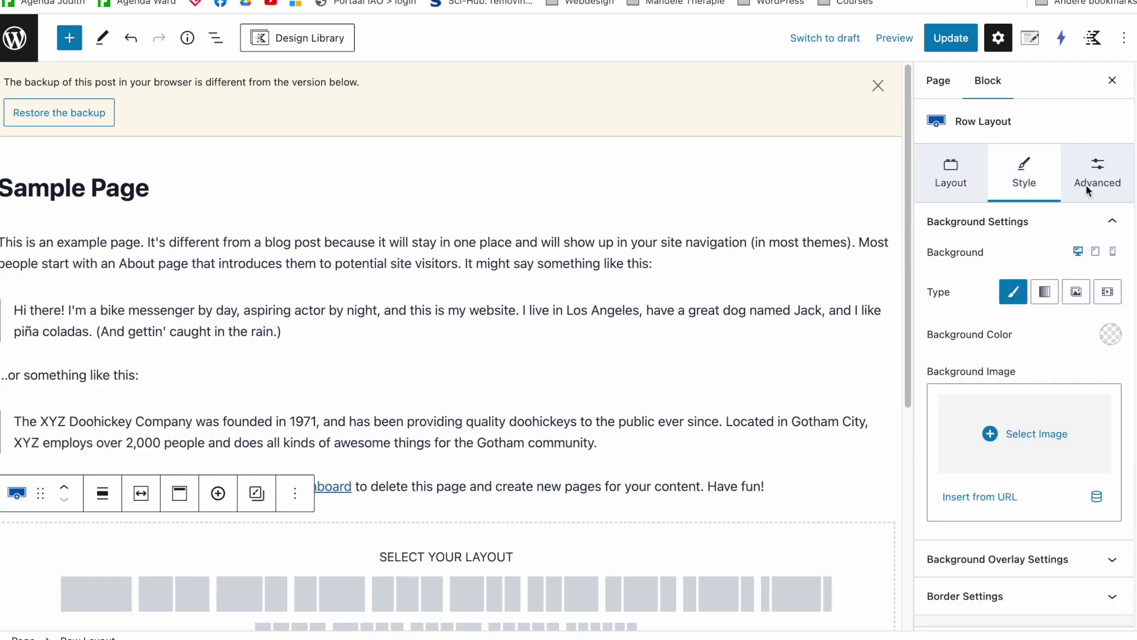
left_click(1089, 183)
left_click(946, 184)
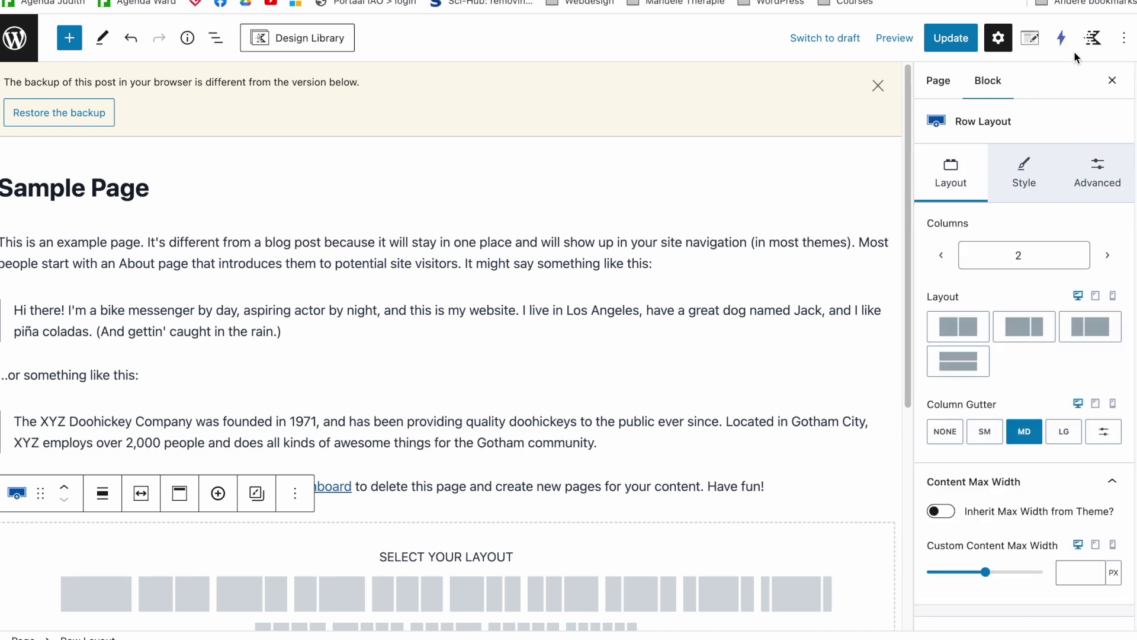
In Kadence Blocks Controls, expand and collapse Block Visibility, import/export and Reset Block Defaults
left_click(1097, 41)
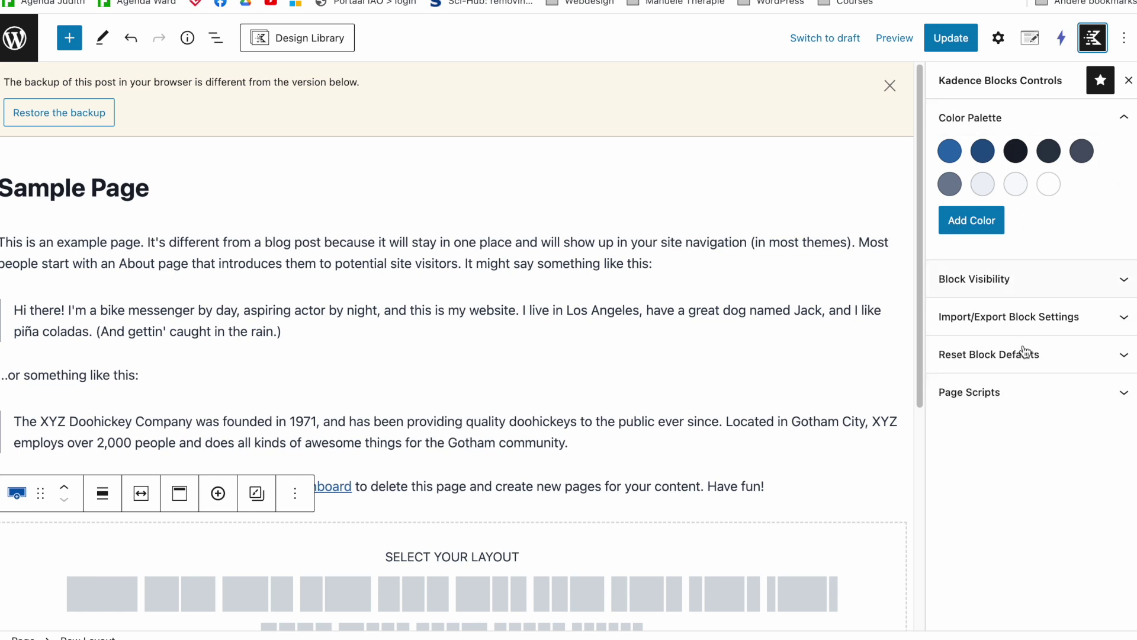
left_click(1044, 279)
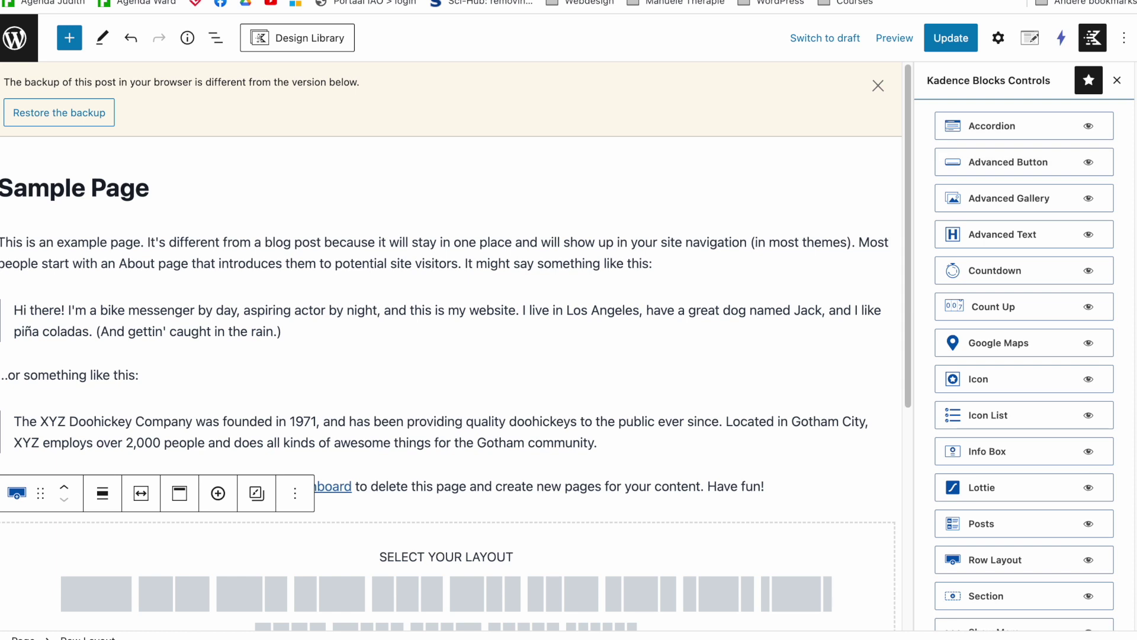
scroll(1086, 172, "up", 2)
left_click(1088, 163)
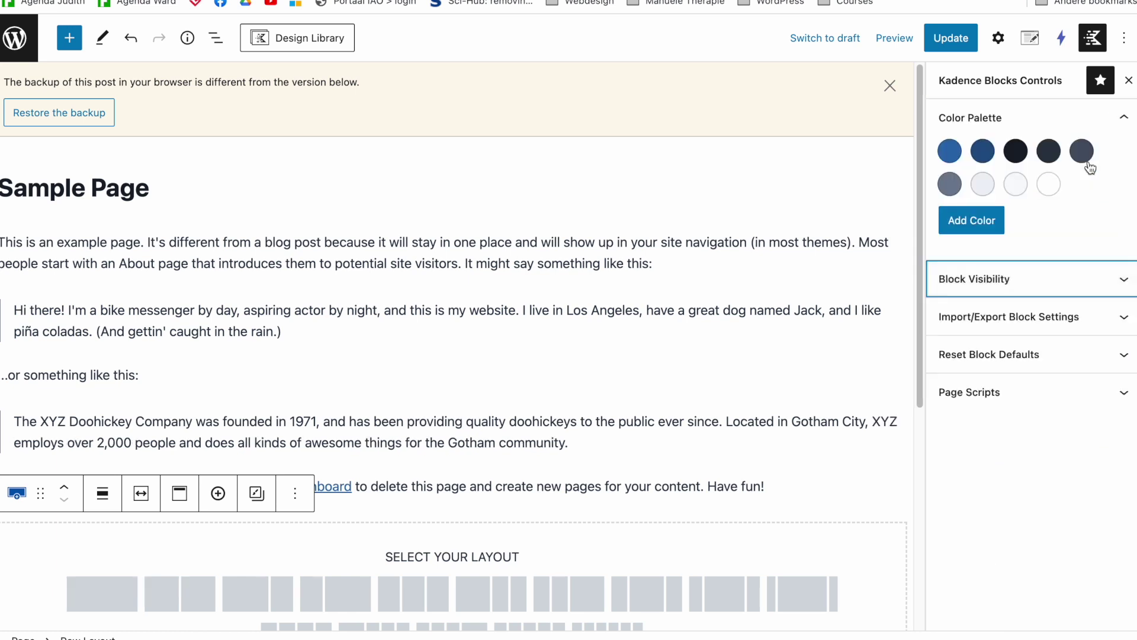
left_click(1029, 320)
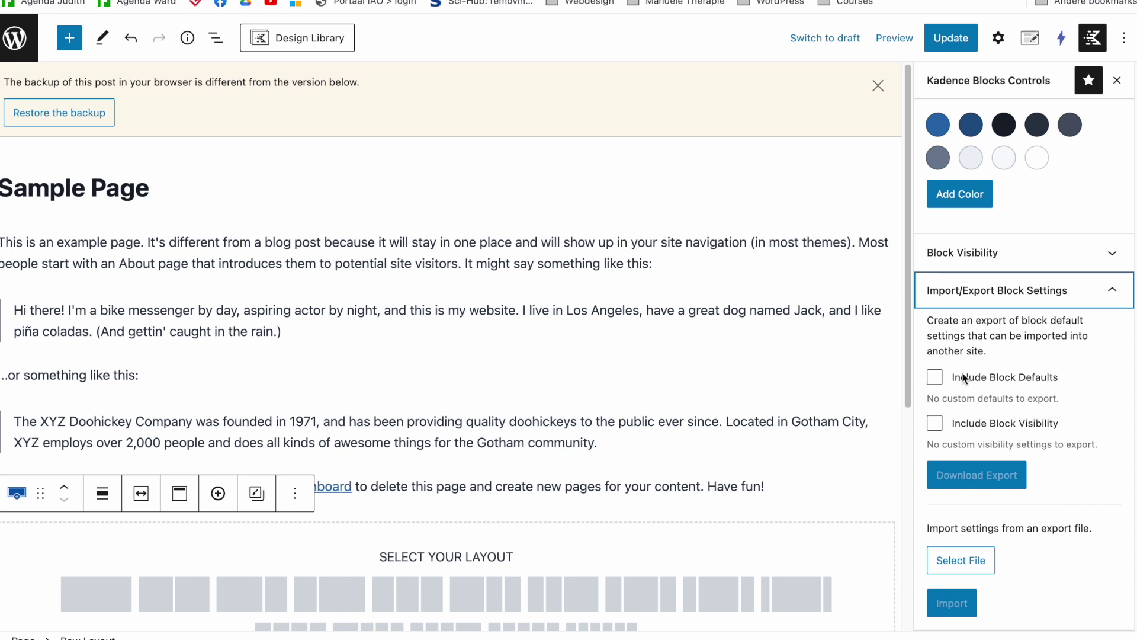
left_click(1018, 290)
left_click(1034, 363)
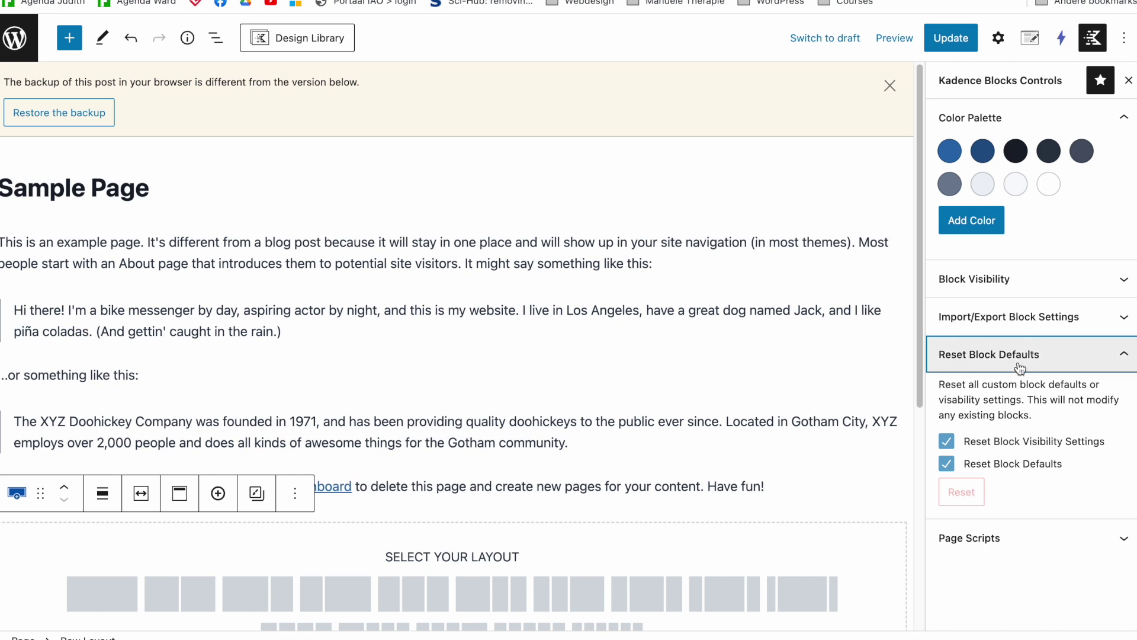
left_click(1020, 365)
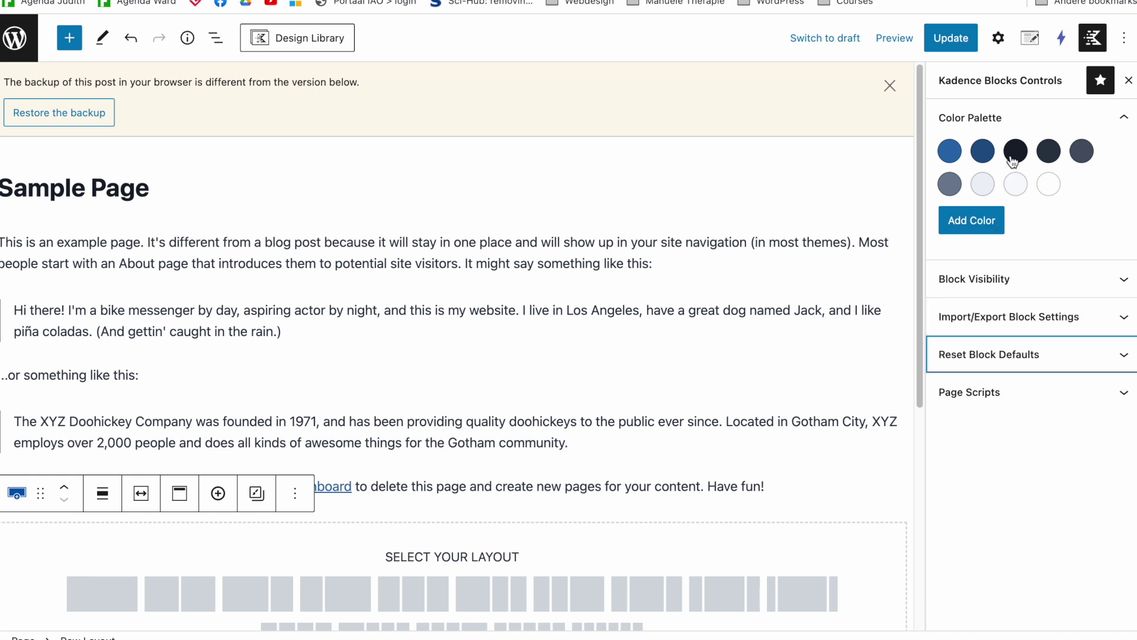
left_click(1000, 39)
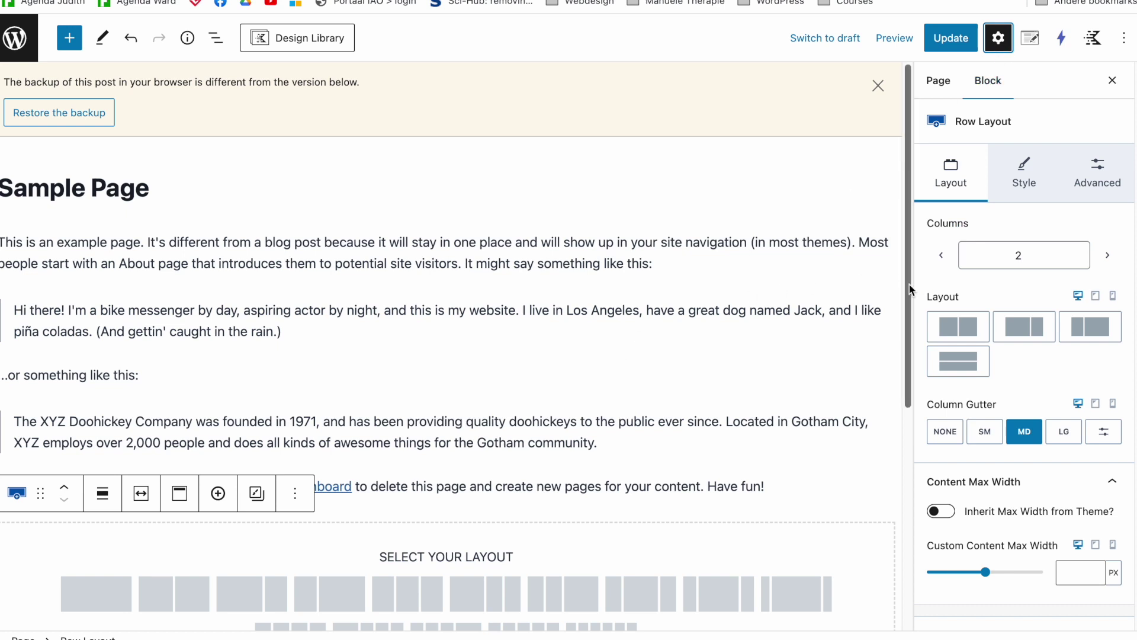
Open and close the Row Layout block's transform options
left_click_drag(908, 284, 894, 396)
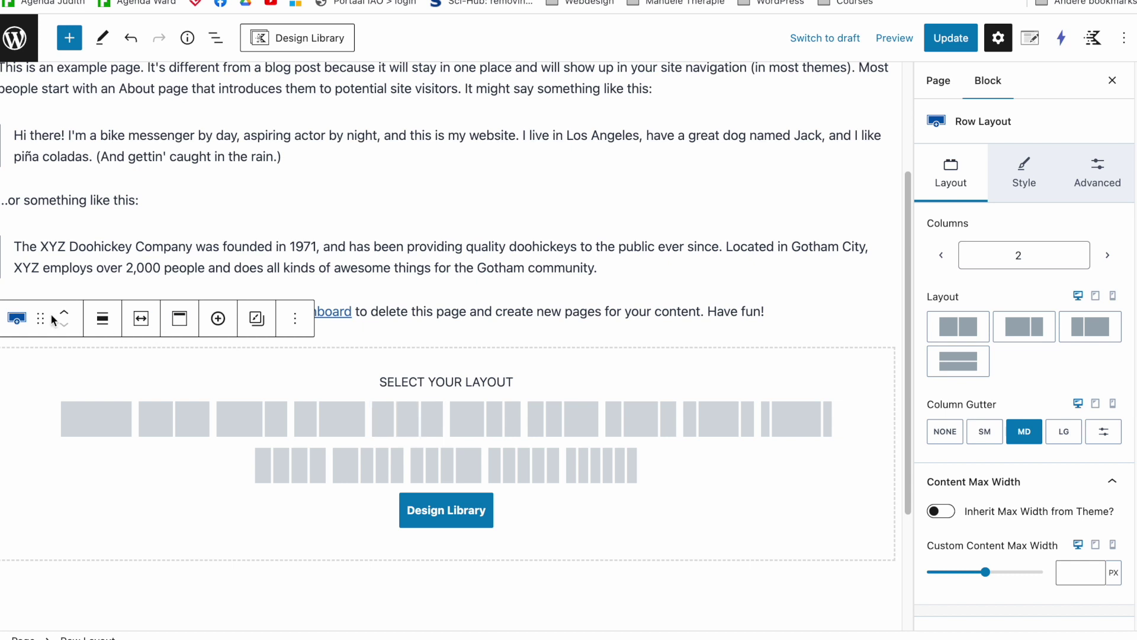
left_click(29, 323)
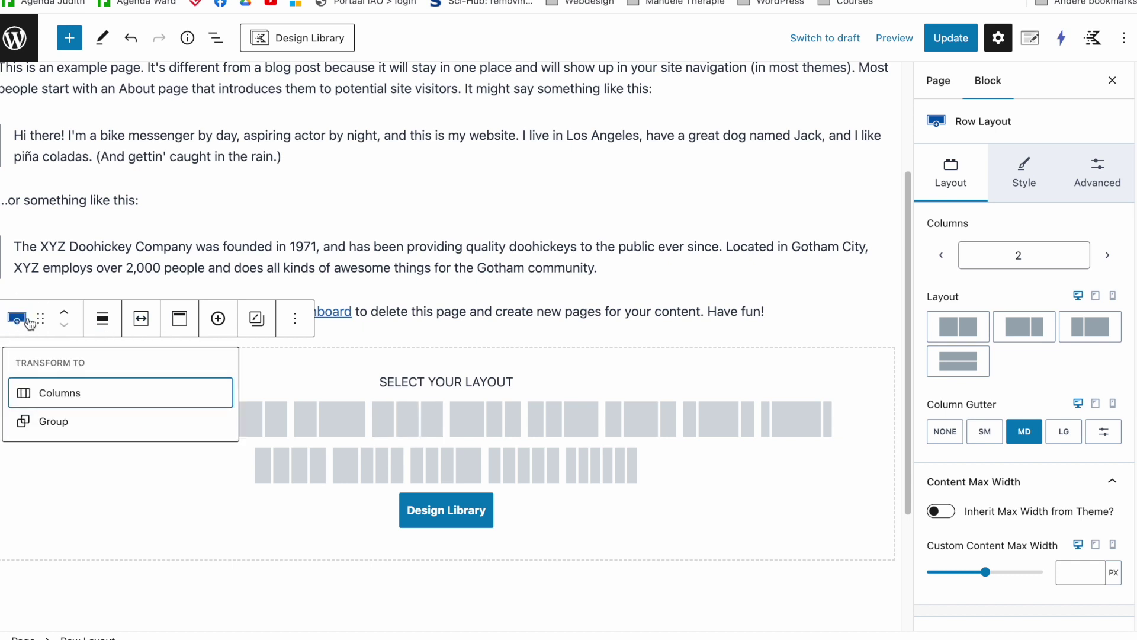
left_click(18, 320)
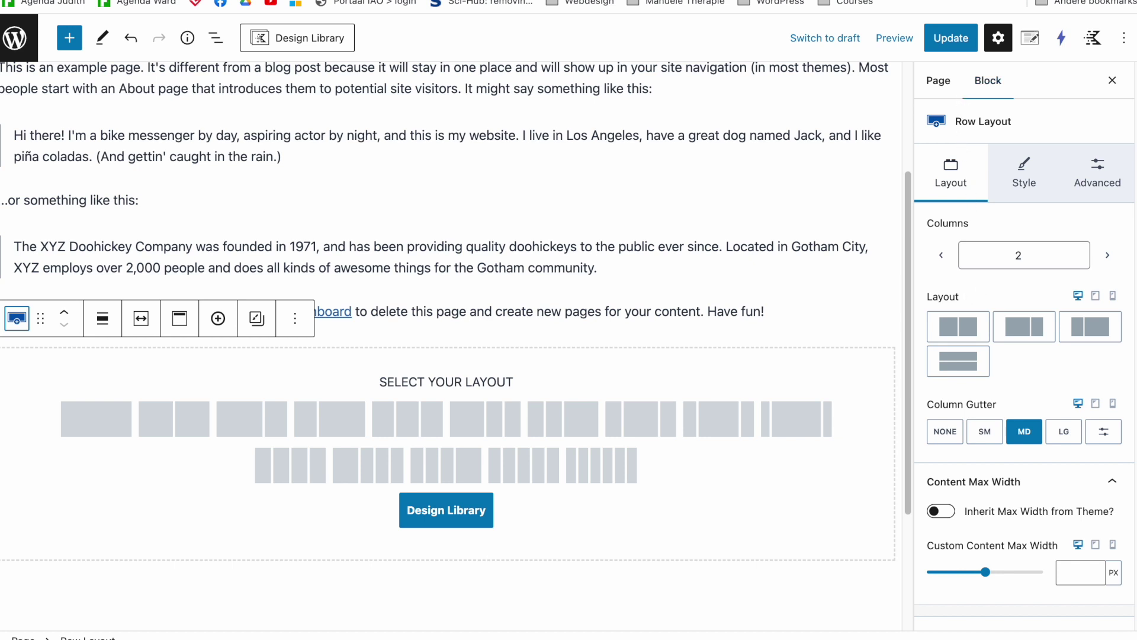
Try saving the row's settings as default from Advanced > Block Defaults
scroll(1136, 237, "down", 2)
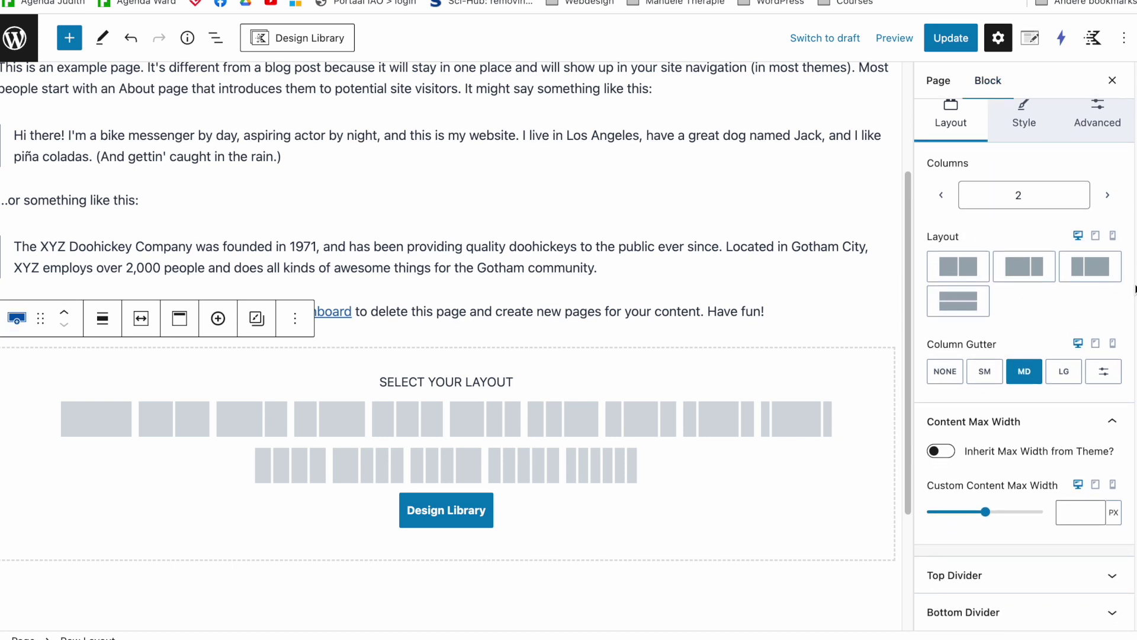
left_click(1114, 124)
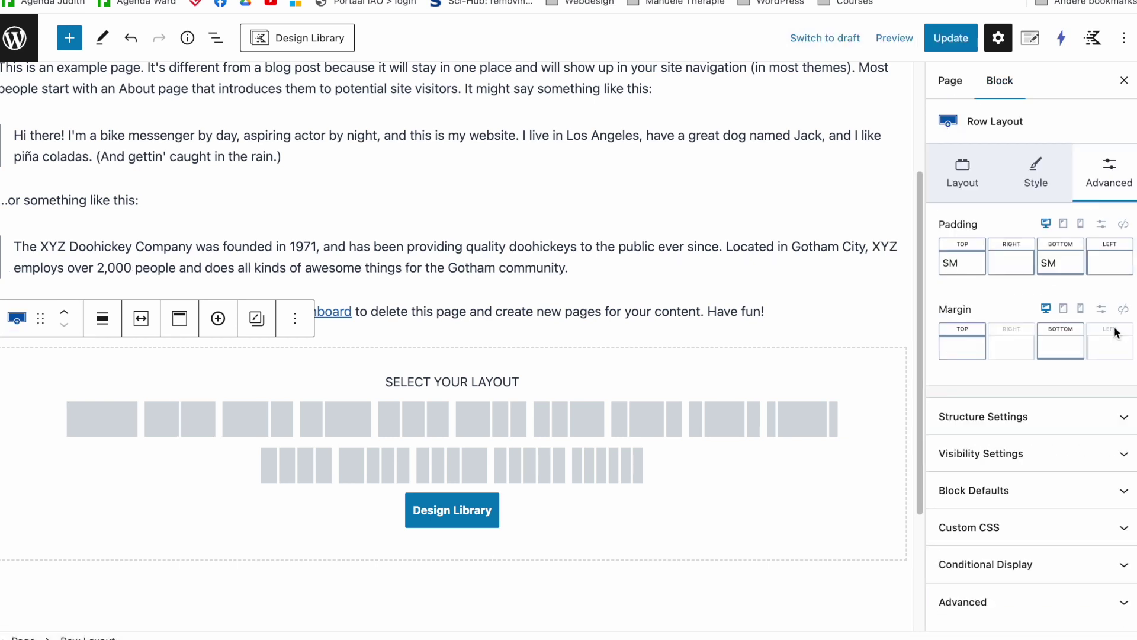
left_click(995, 493)
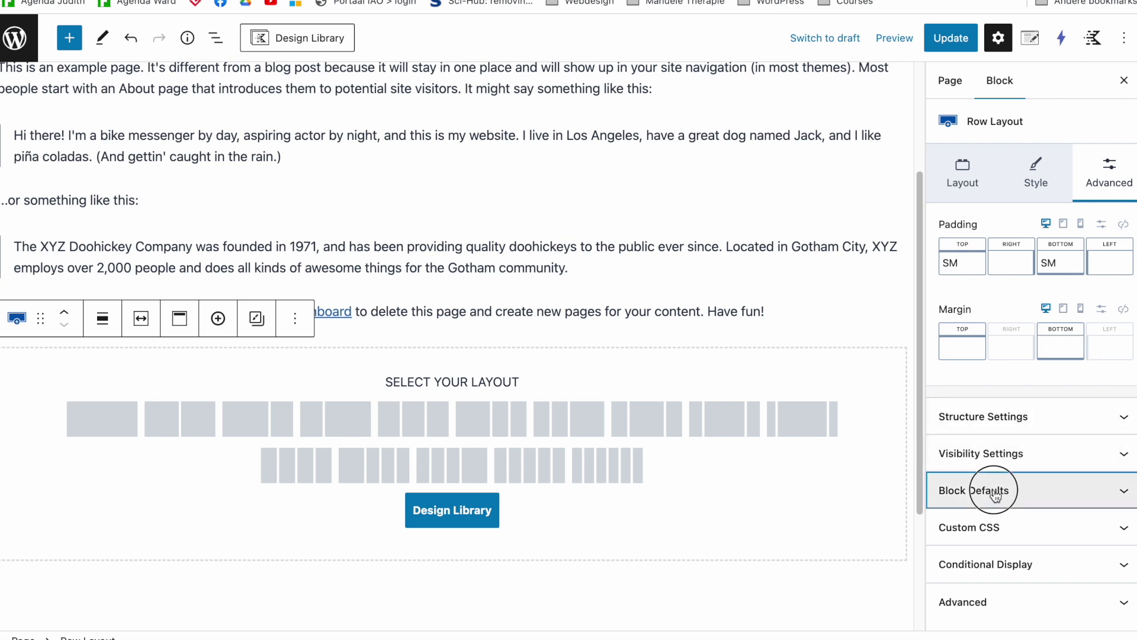
left_click(988, 610)
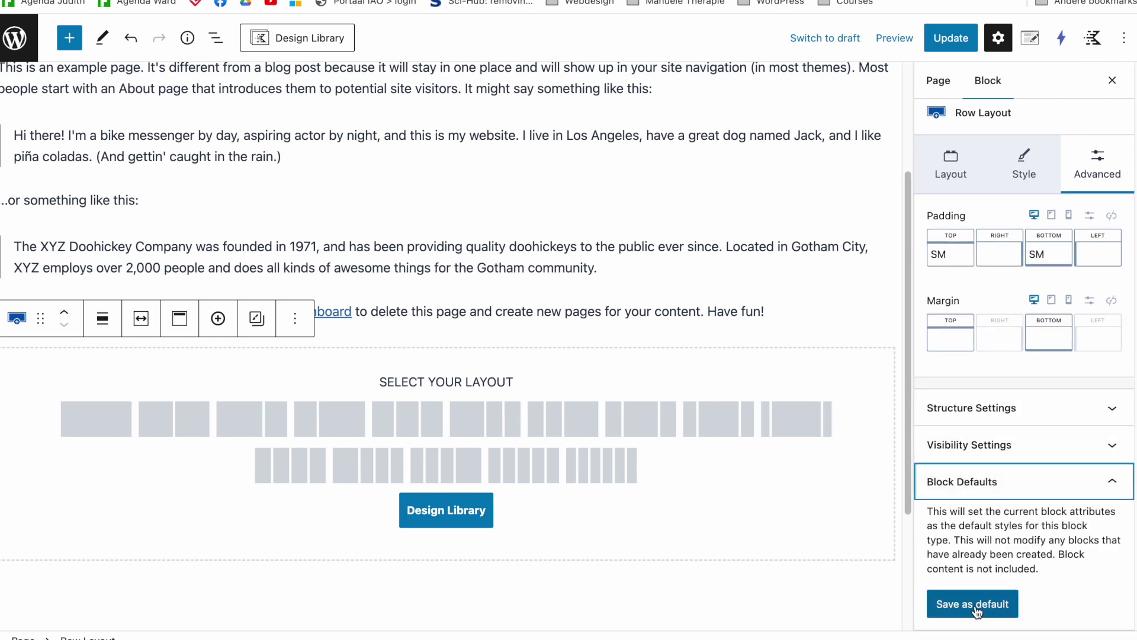
scroll(977, 533, "down", 2)
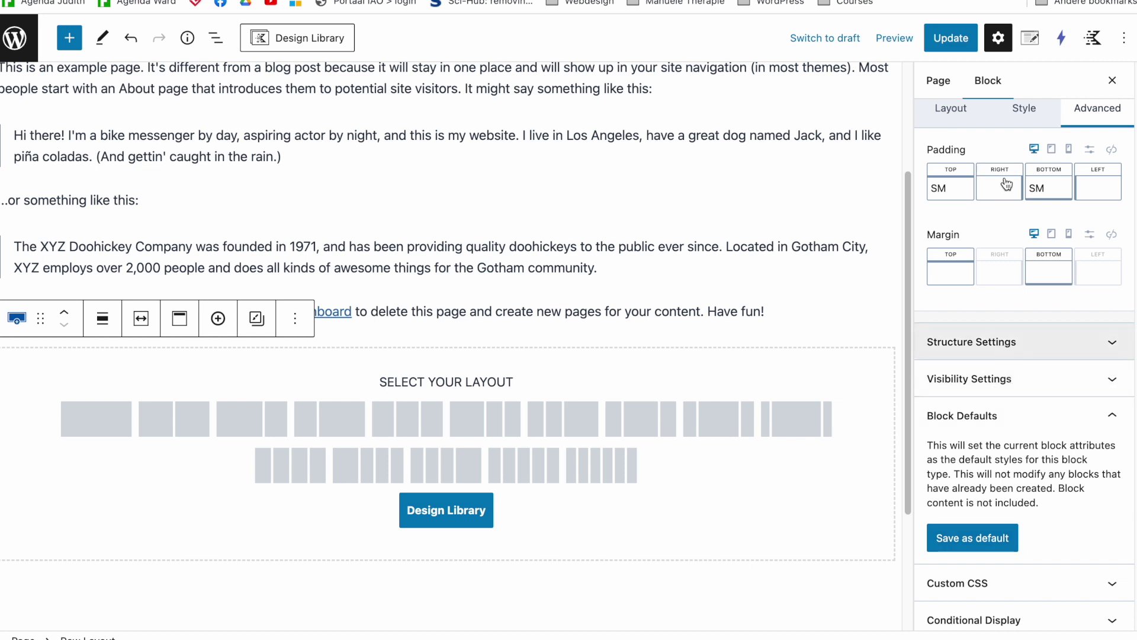
scroll(1030, 195, "up", 2)
Give the row a 50/50 two-column layout that inherits the theme's max width
left_click(935, 182)
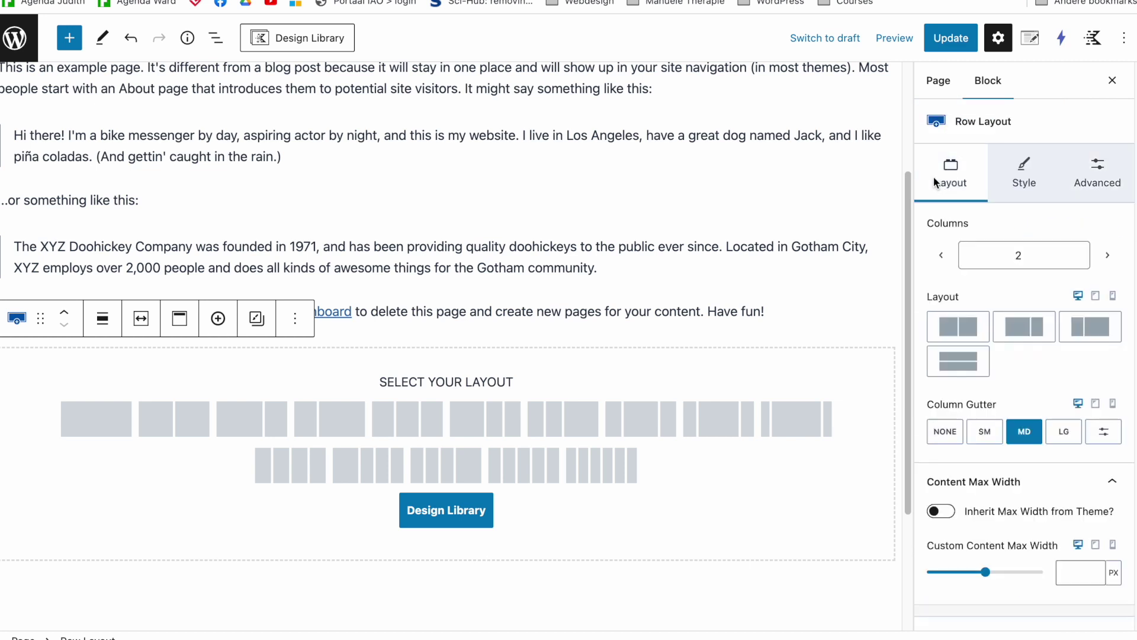
left_click(193, 418)
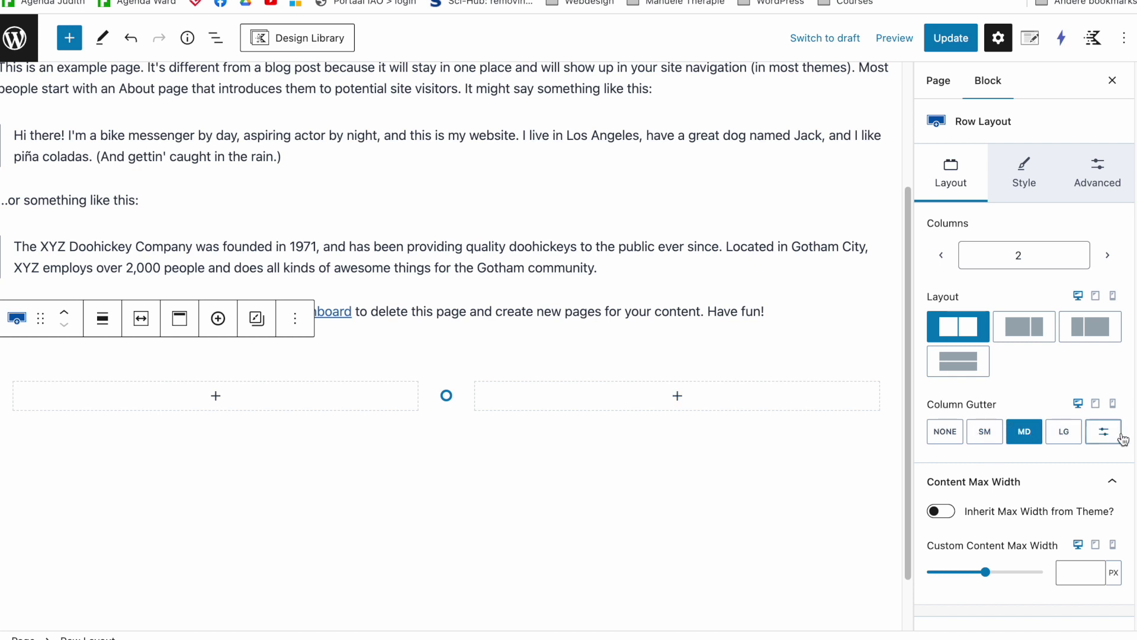
left_click(1101, 431)
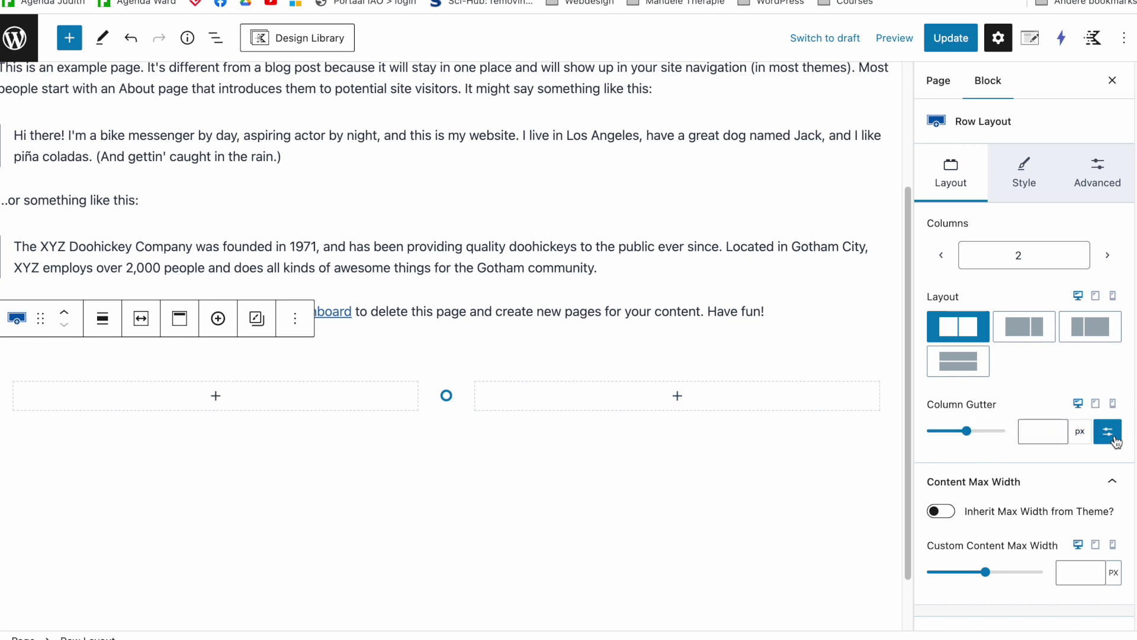
left_click(1106, 431)
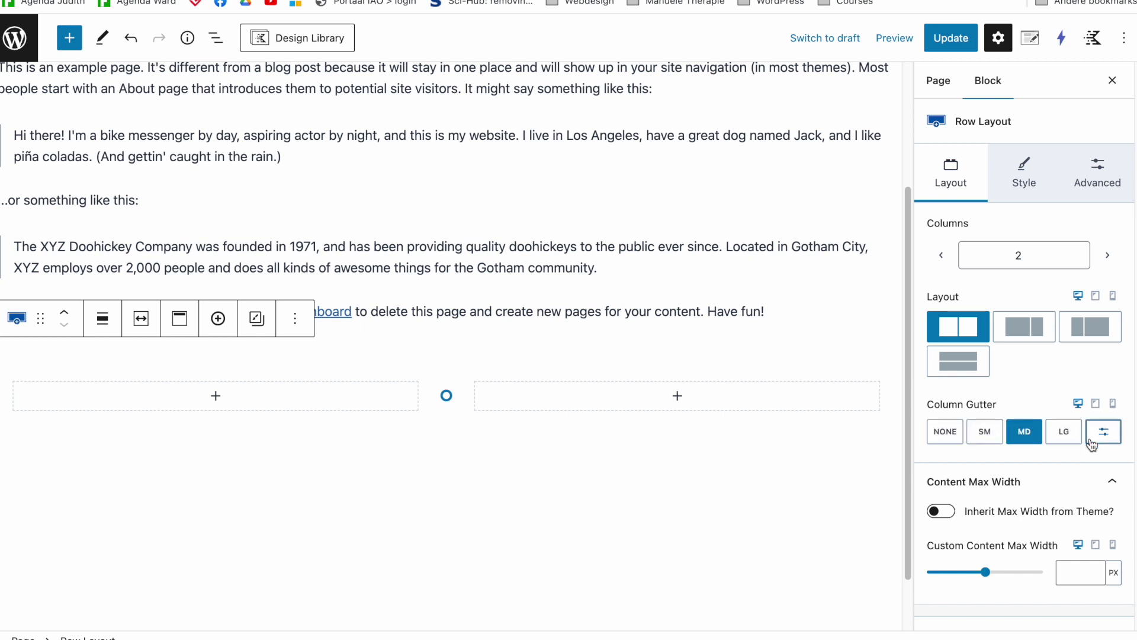
left_click(942, 513)
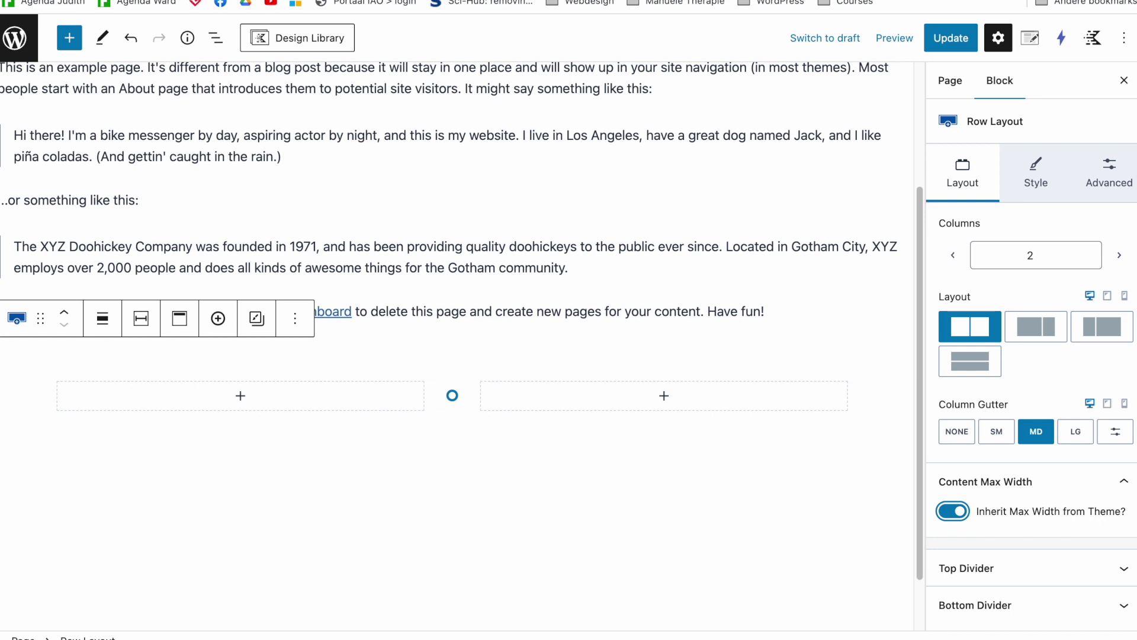
Set the row background colour to dark slate 4A5568
left_click(1032, 184)
left_click(1110, 334)
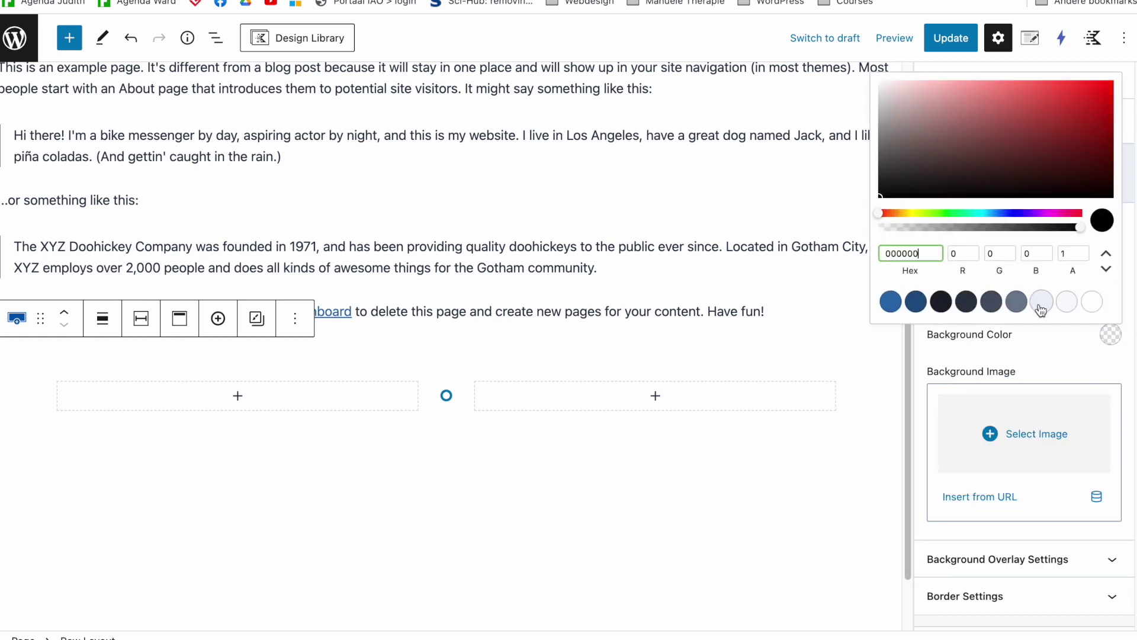
left_click(991, 301)
left_click(1034, 363)
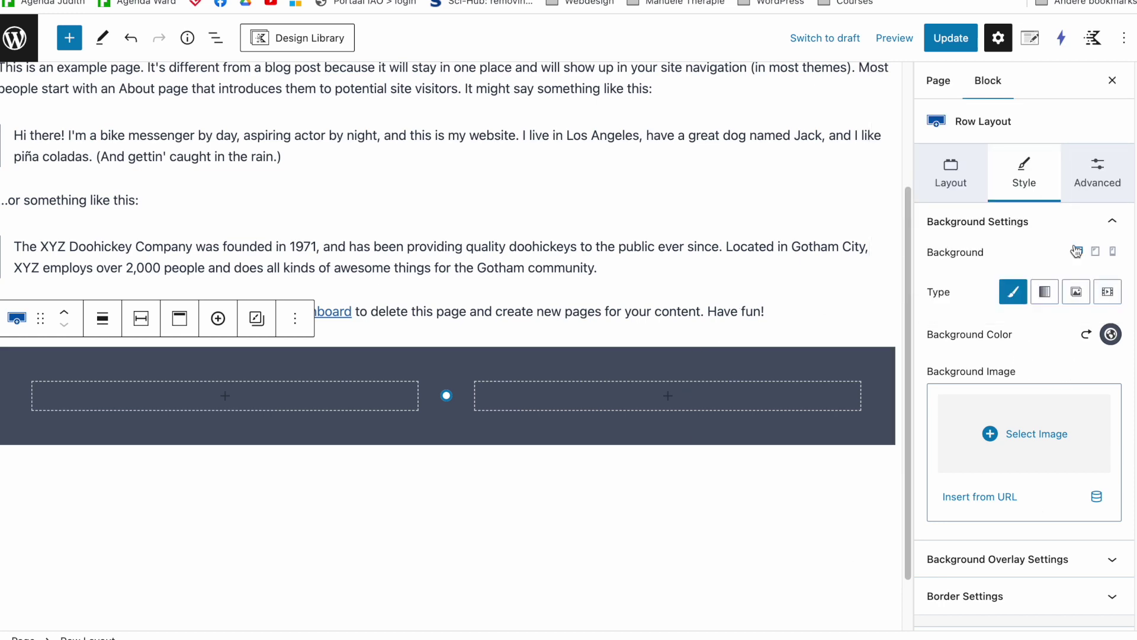
Save the row's settings as the Row Layout block default and confirm
left_click(1097, 181)
scroll(1078, 495, "down", 3)
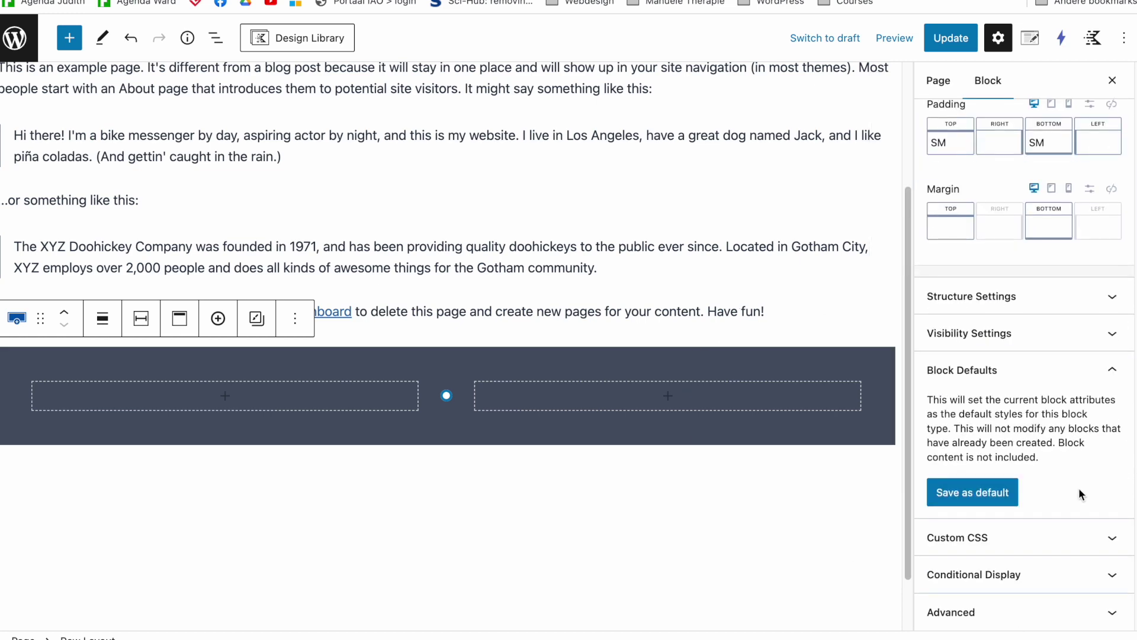
left_click(972, 493)
left_click(710, 352)
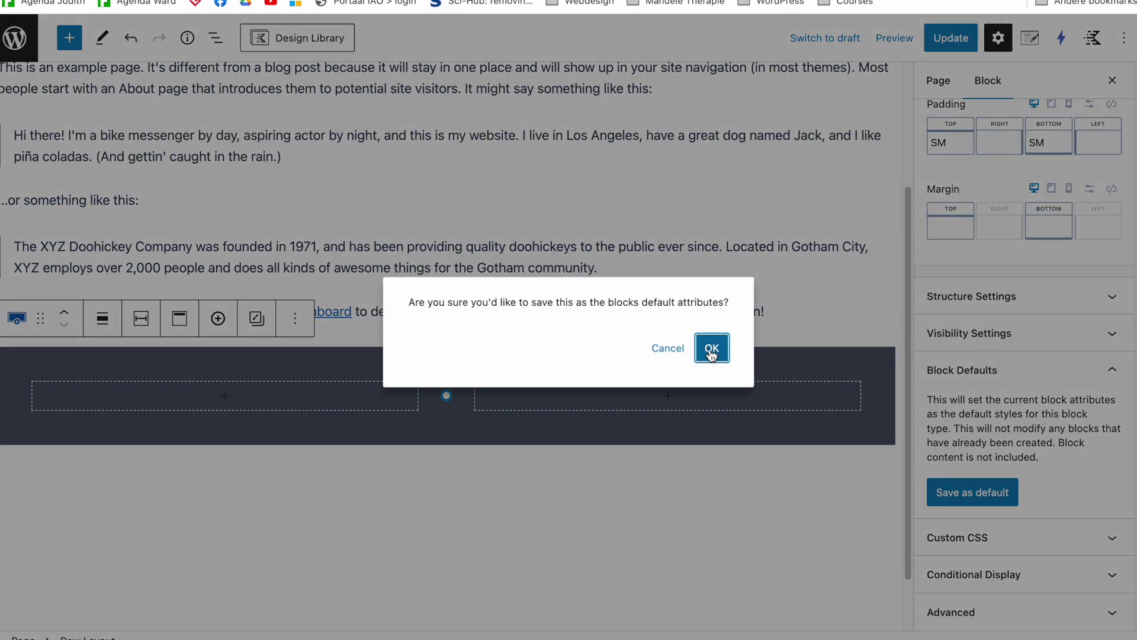
left_click(484, 481)
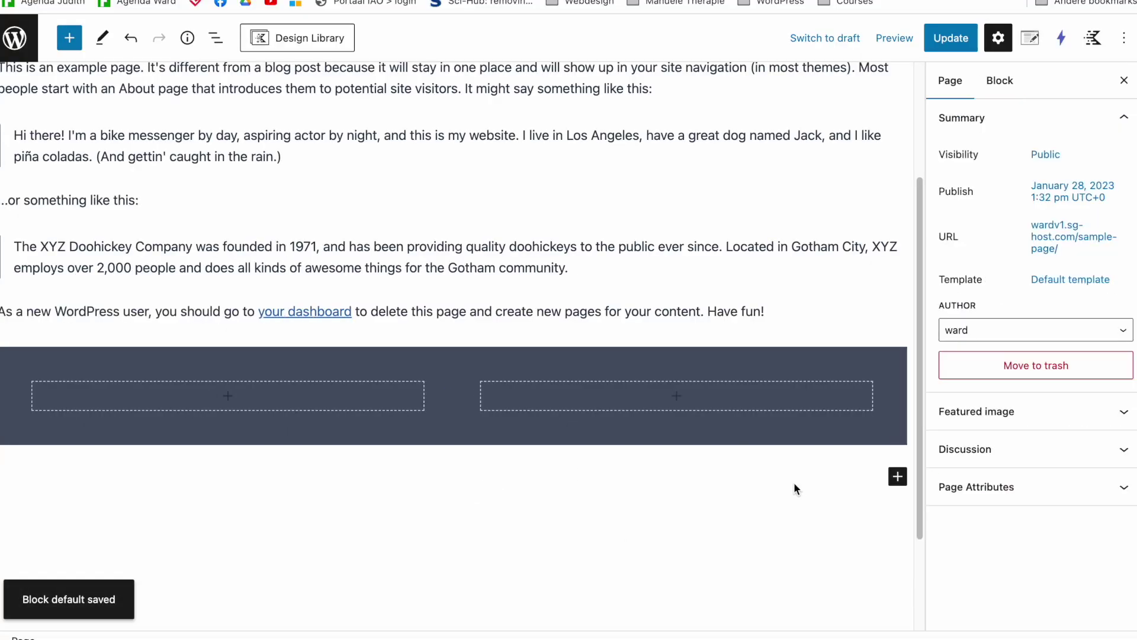
left_click(794, 482)
Add two more Row Layout blocks at the page end, via /row and the block inserter
type("/row")
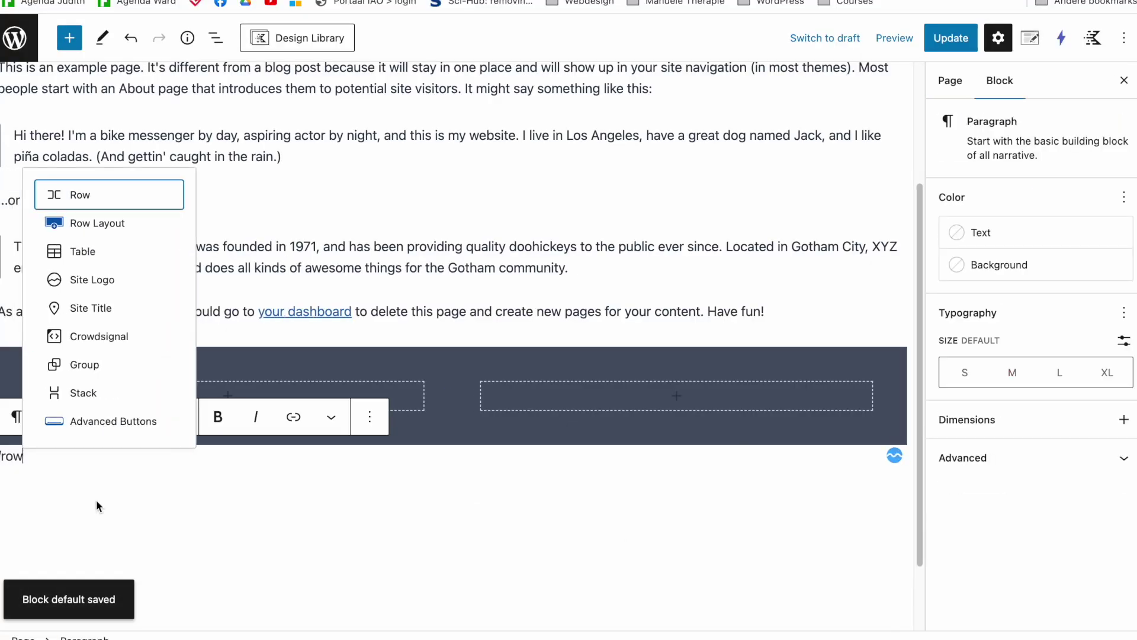
left_click(137, 220)
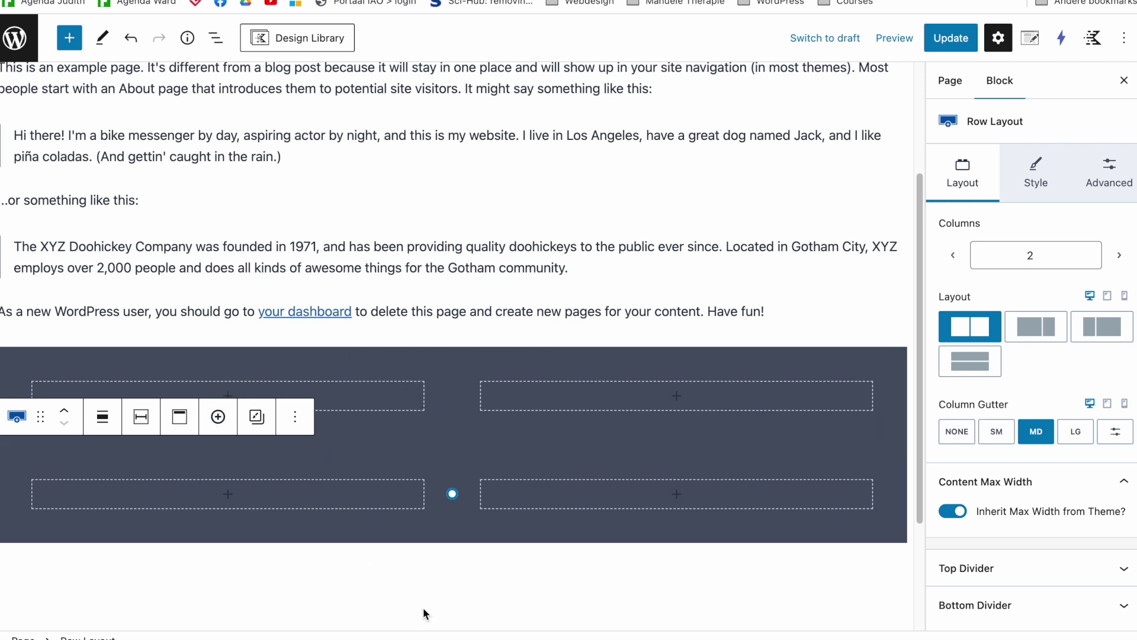
left_click(384, 589)
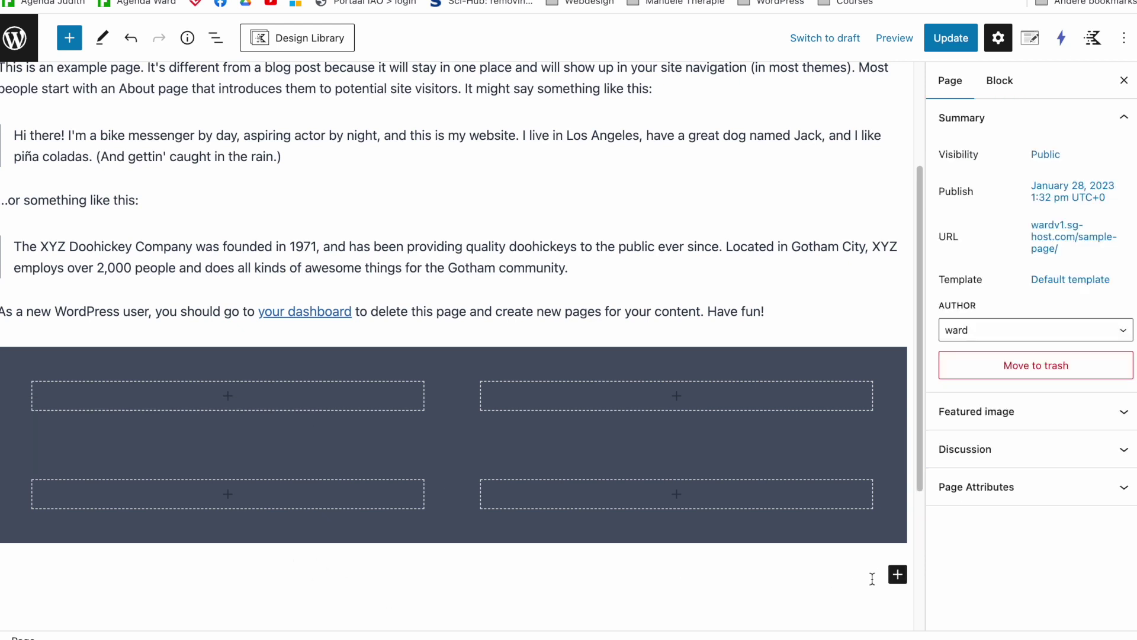
left_click(898, 575)
left_click(772, 409)
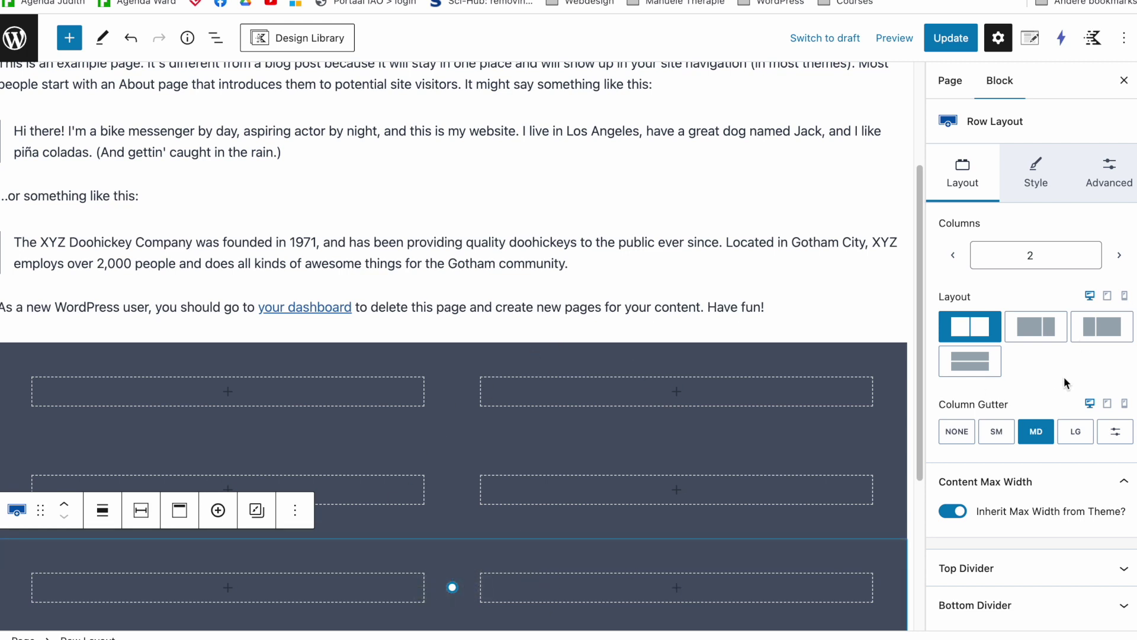
Set the new row to three columns with a light grey EDF2F7 background
left_click(1088, 252)
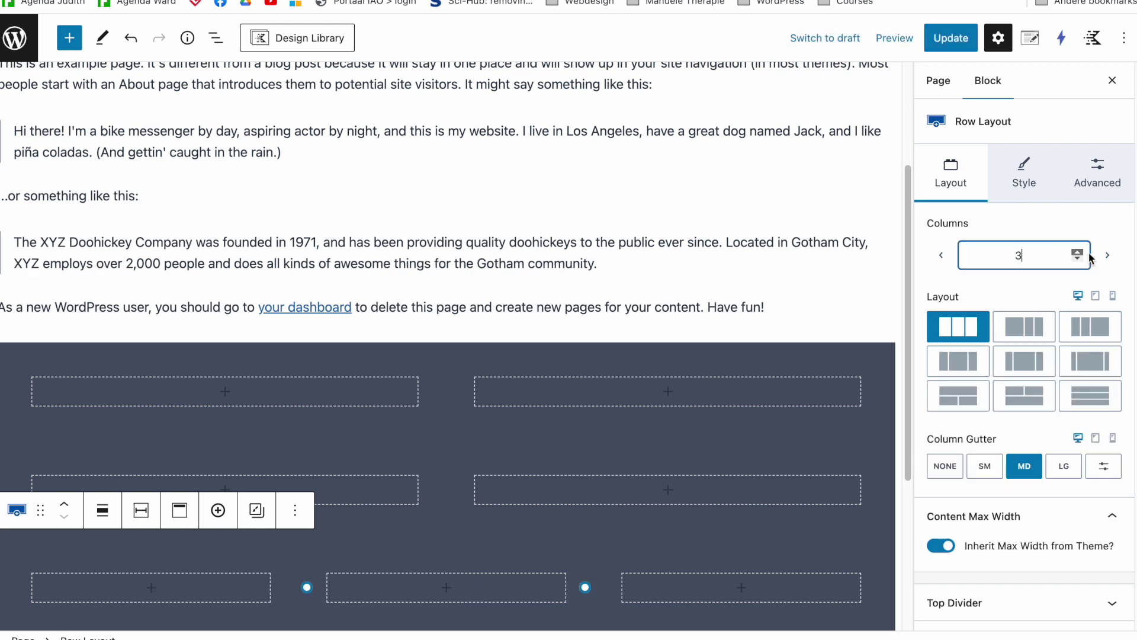
left_click(1025, 177)
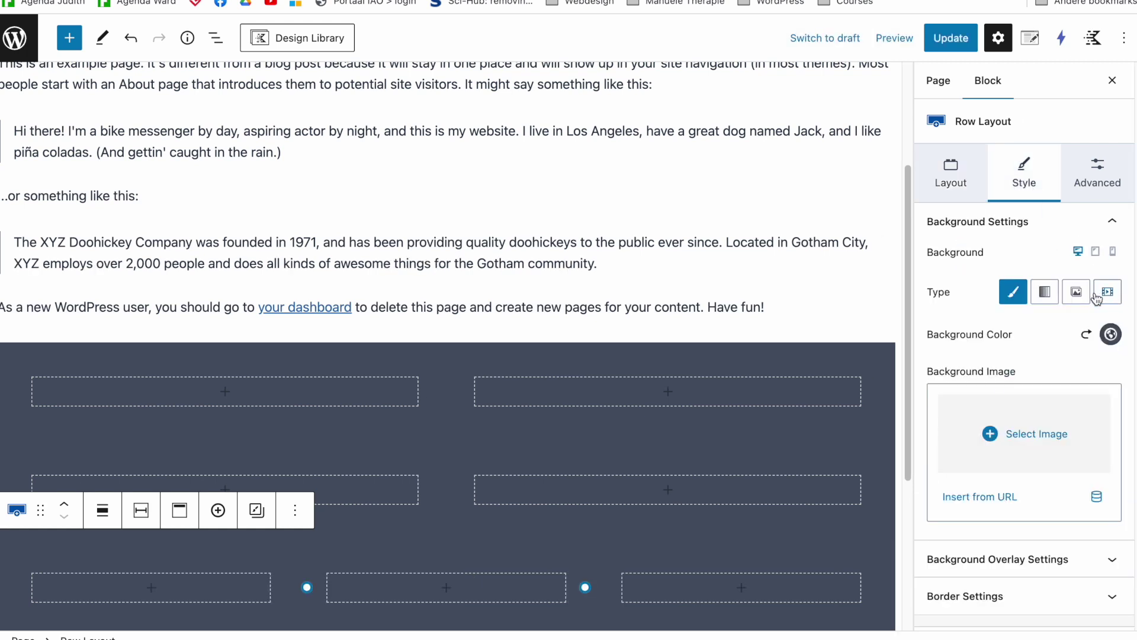
left_click(1109, 335)
left_click(1042, 302)
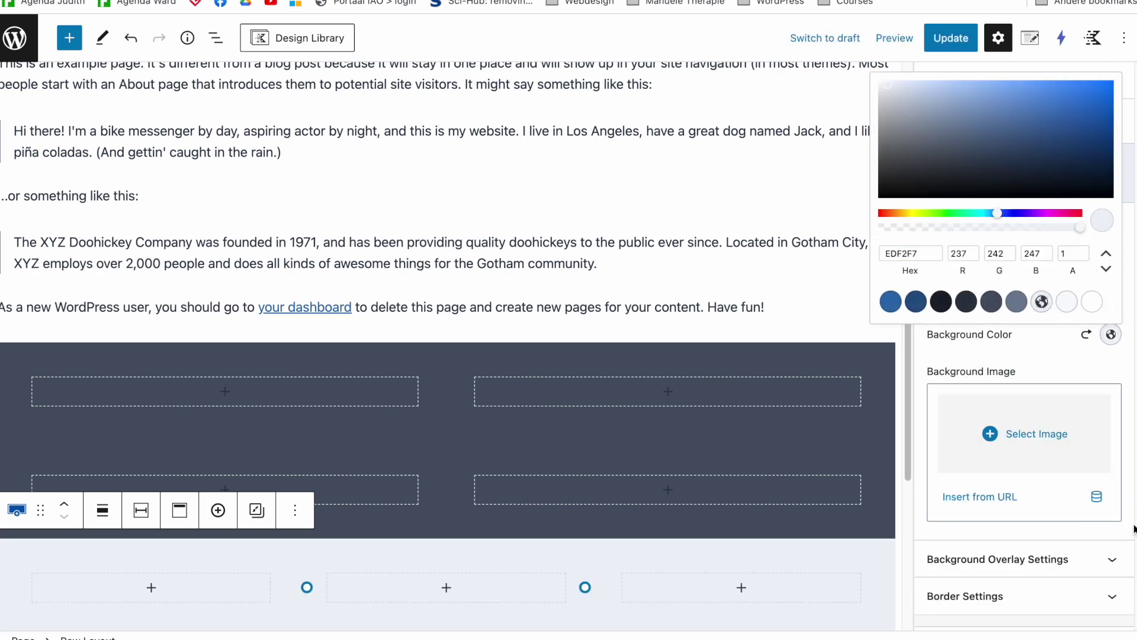
left_click(1055, 373)
Save these row settings as the Row Layout default and confirm
left_click(1102, 174)
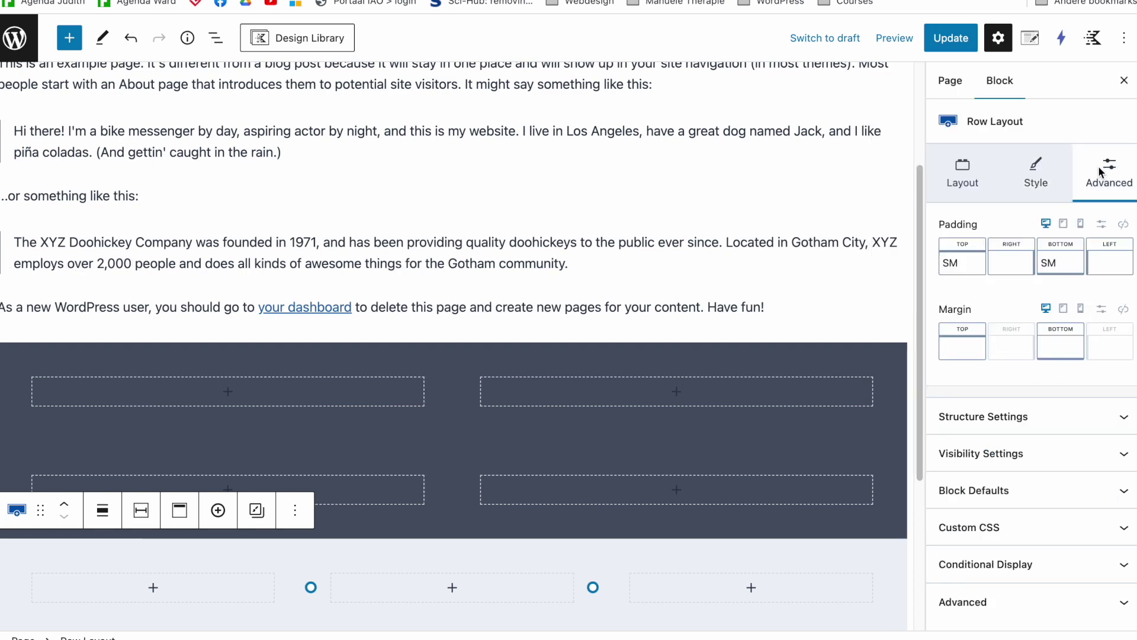
left_click(1010, 503)
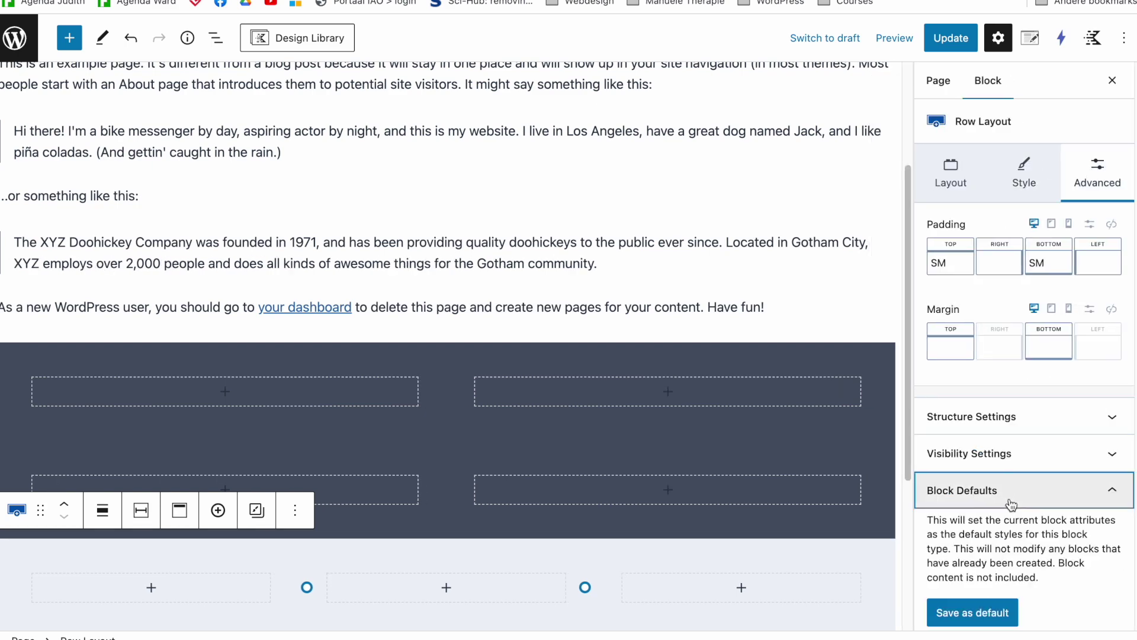
left_click(981, 615)
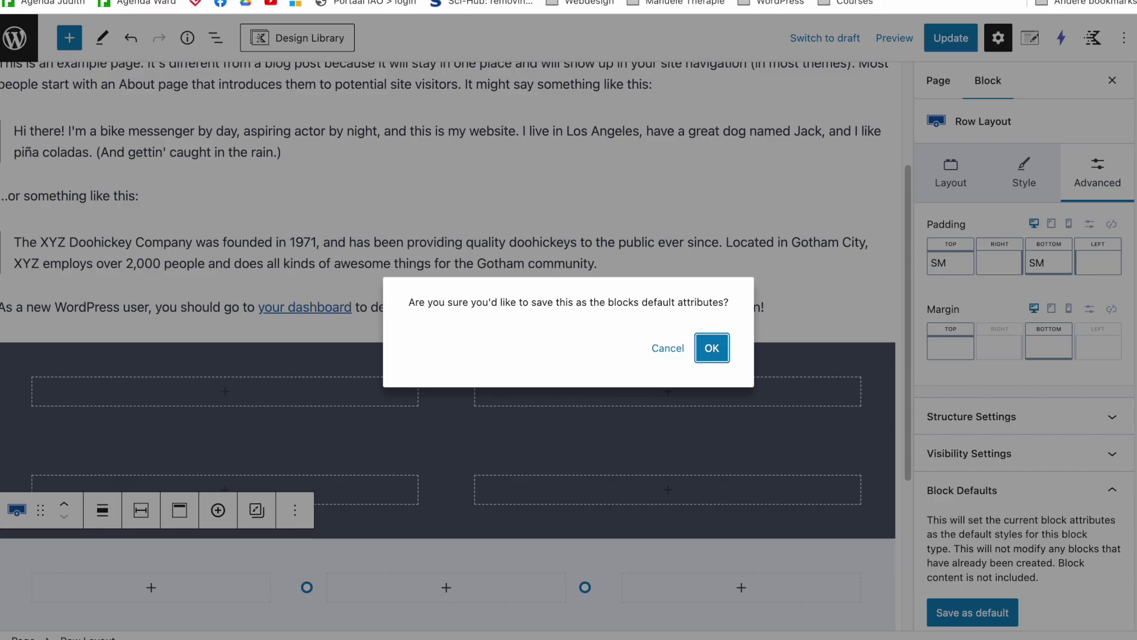
left_click(712, 348)
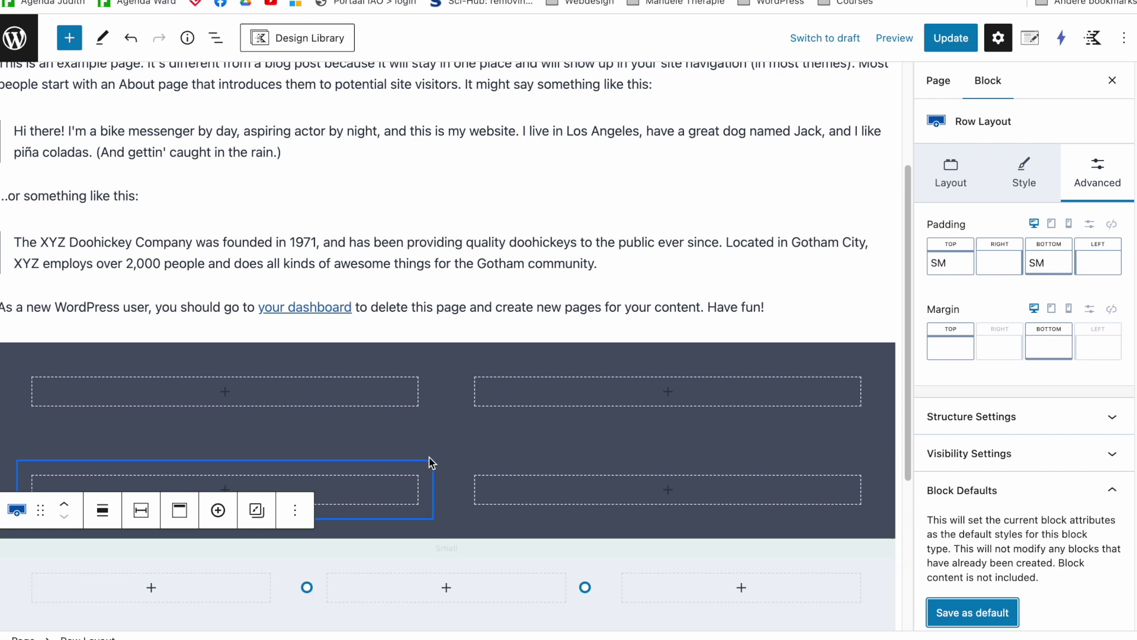
Insert an Advanced Text block below the rows by searching 'adv' in the inserter
left_click_drag(909, 465, 905, 569)
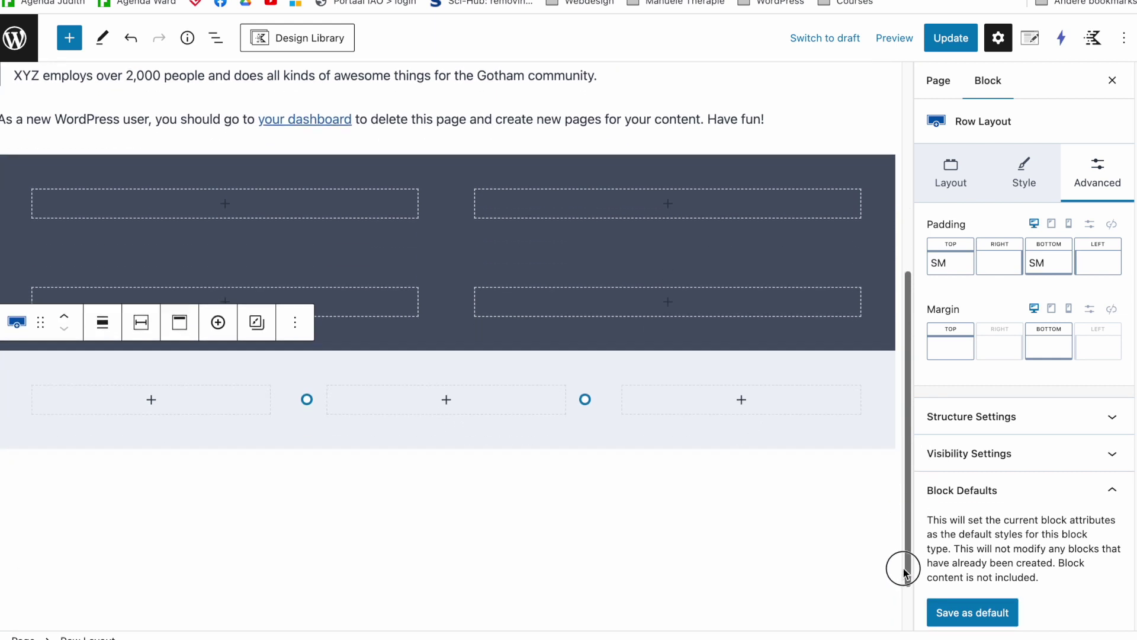
left_click(700, 494)
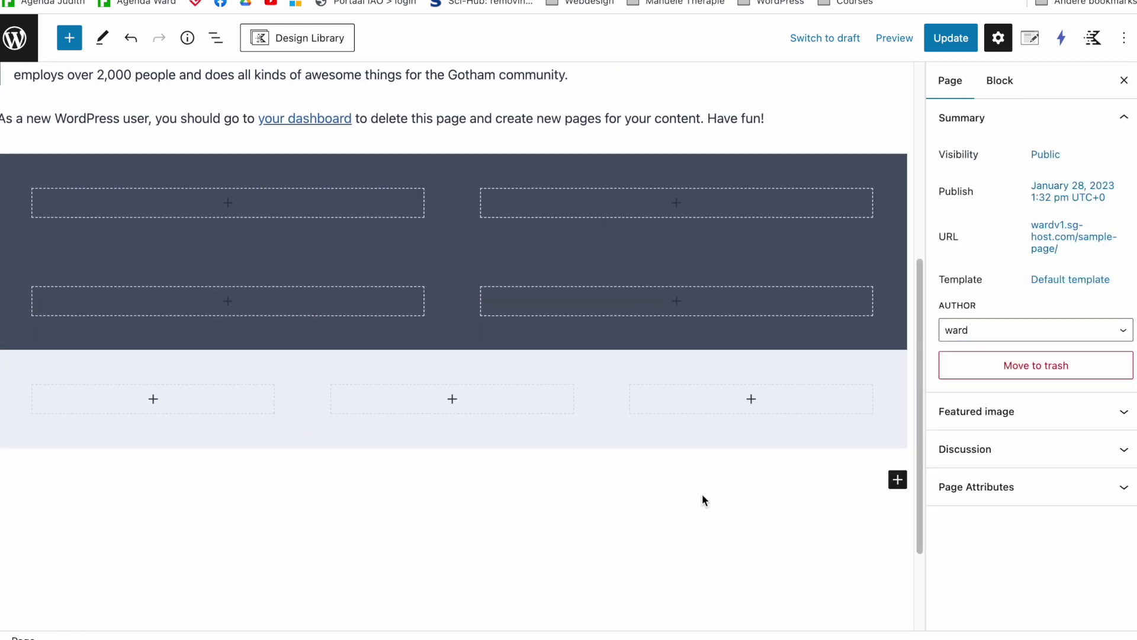
left_click(896, 485)
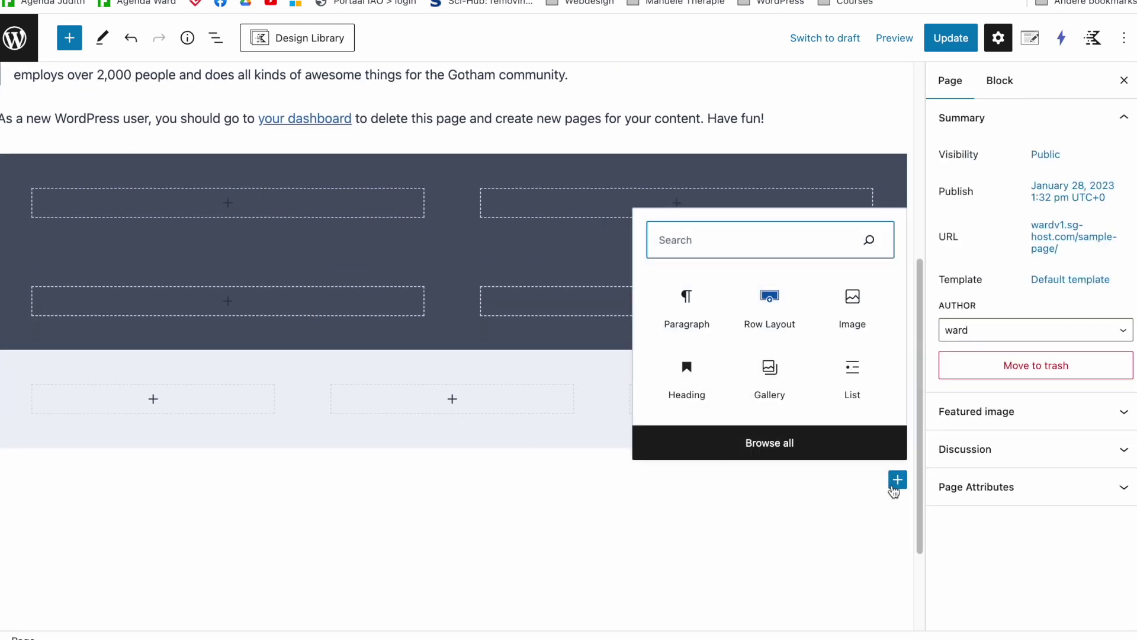
type("adv")
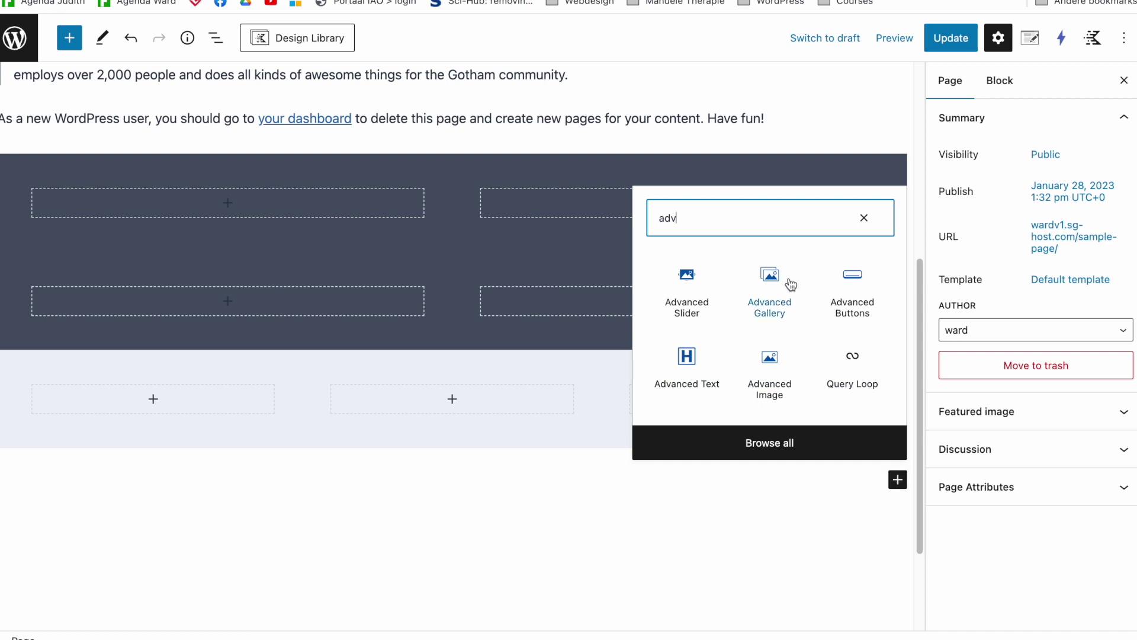
left_click(685, 370)
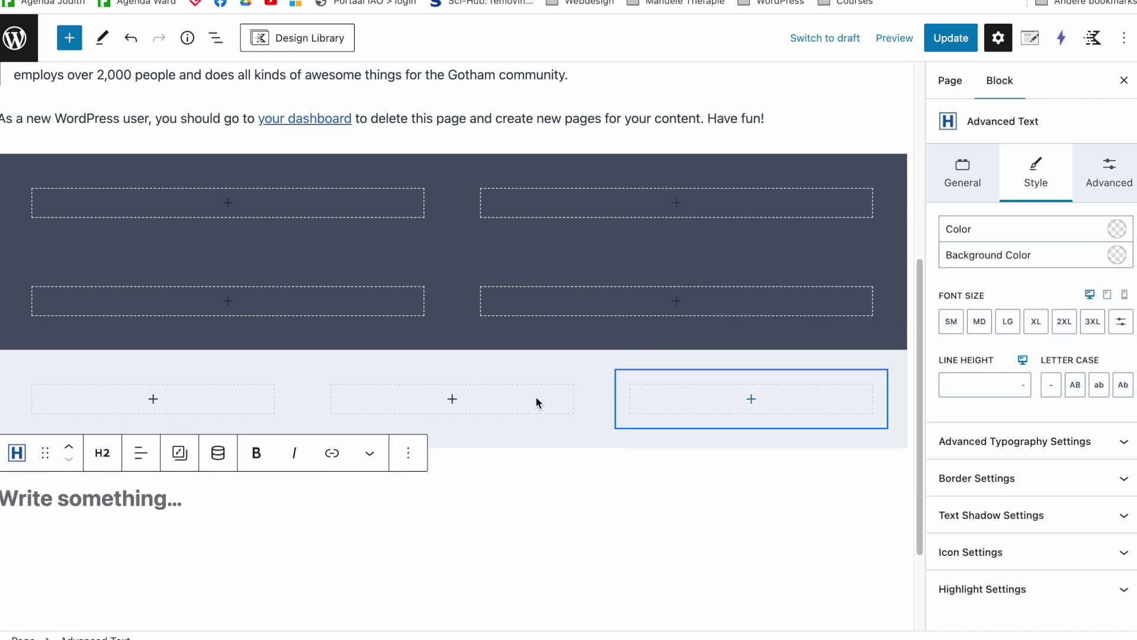
Make the heading bold and italic with text colour 1A202C
left_click(255, 454)
left_click(295, 454)
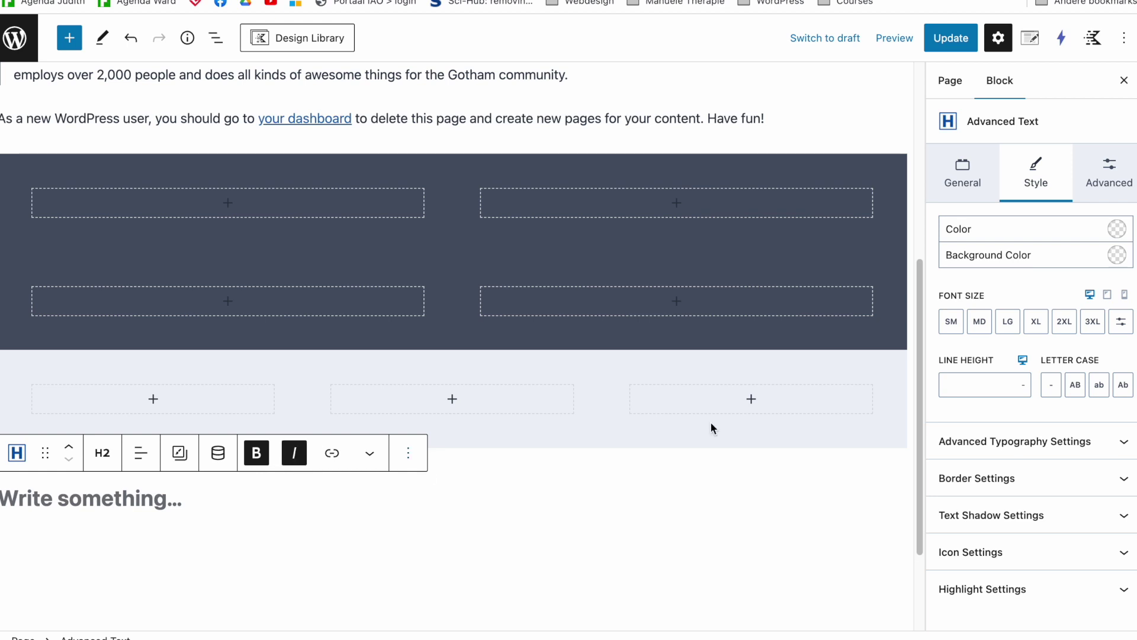
left_click(1117, 229)
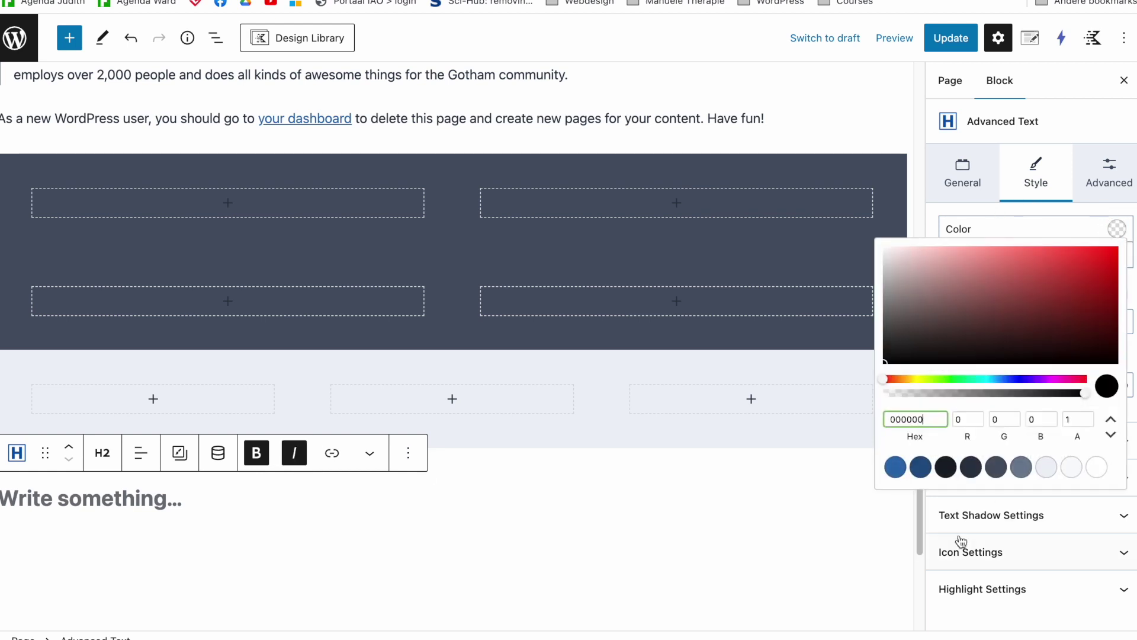
left_click(946, 468)
left_click(1109, 178)
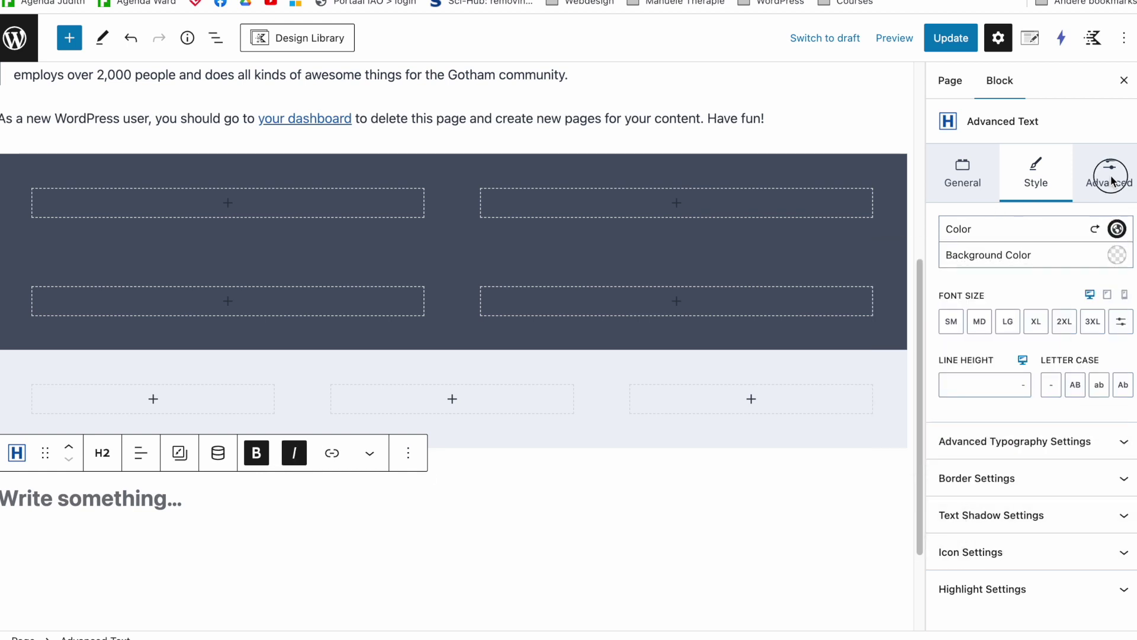
Save the Advanced Text settings as its block default and confirm
left_click(1109, 175)
left_click(1002, 416)
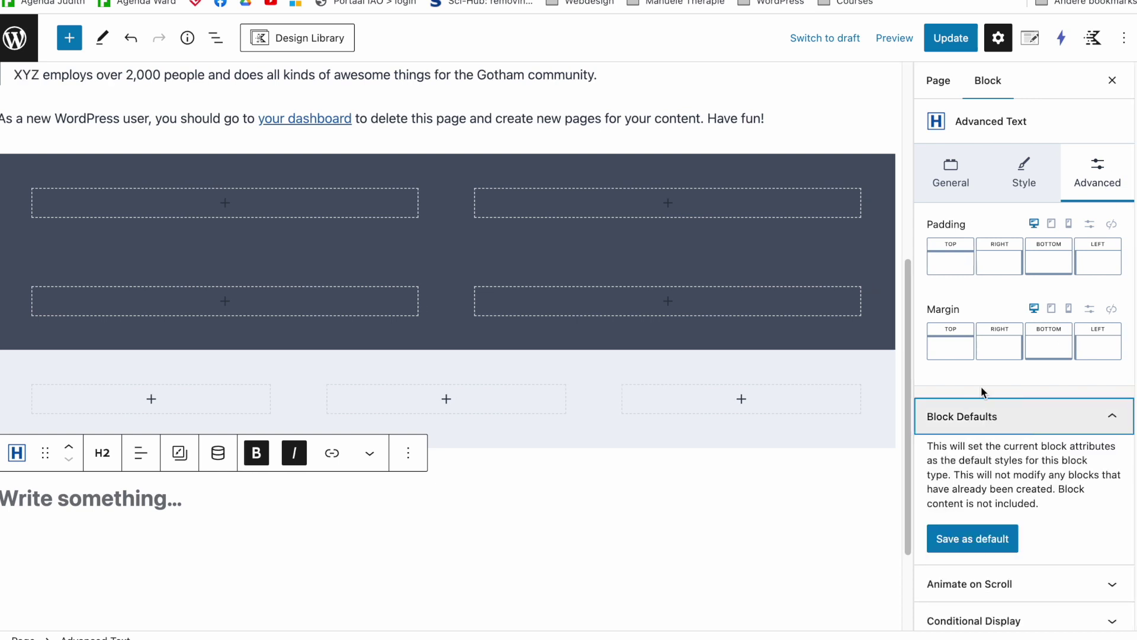
left_click(997, 540)
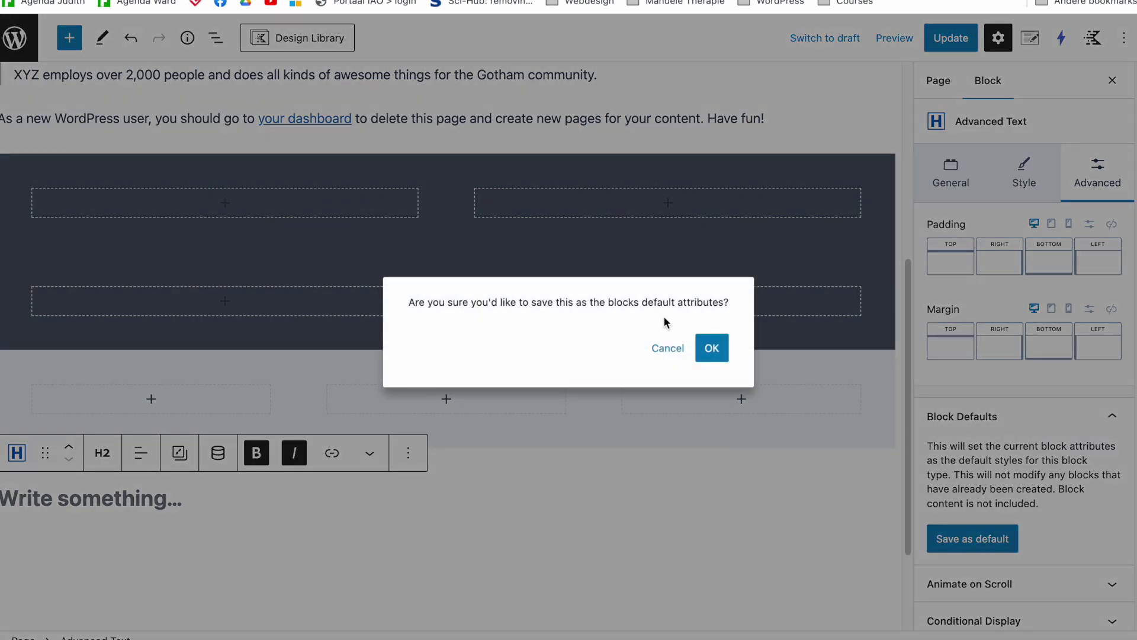
key("Return")
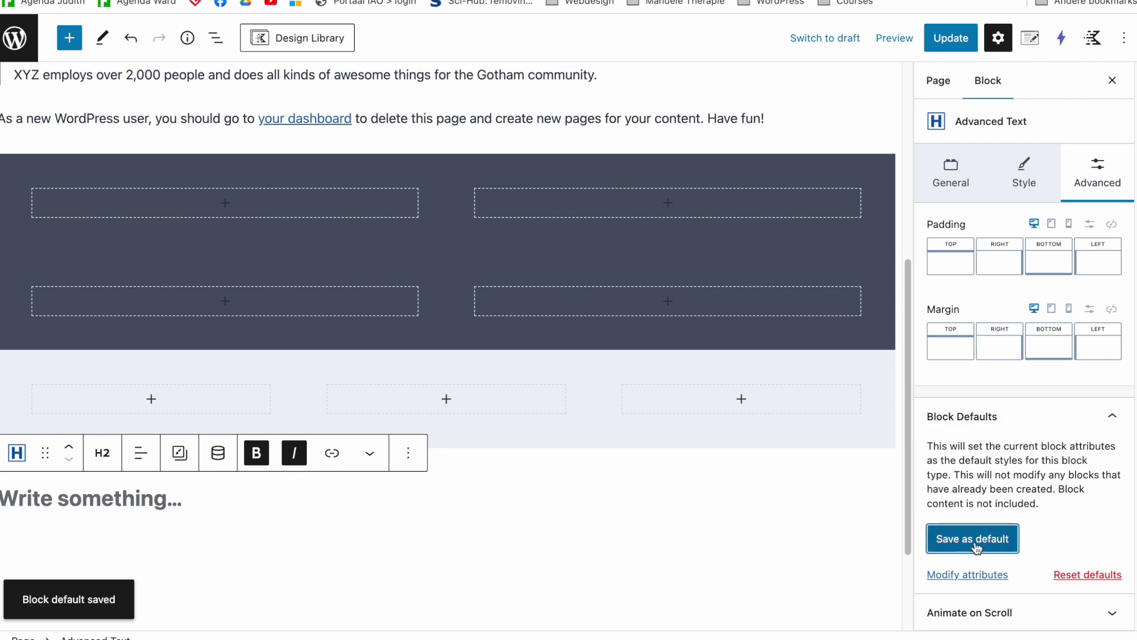
left_click(981, 576)
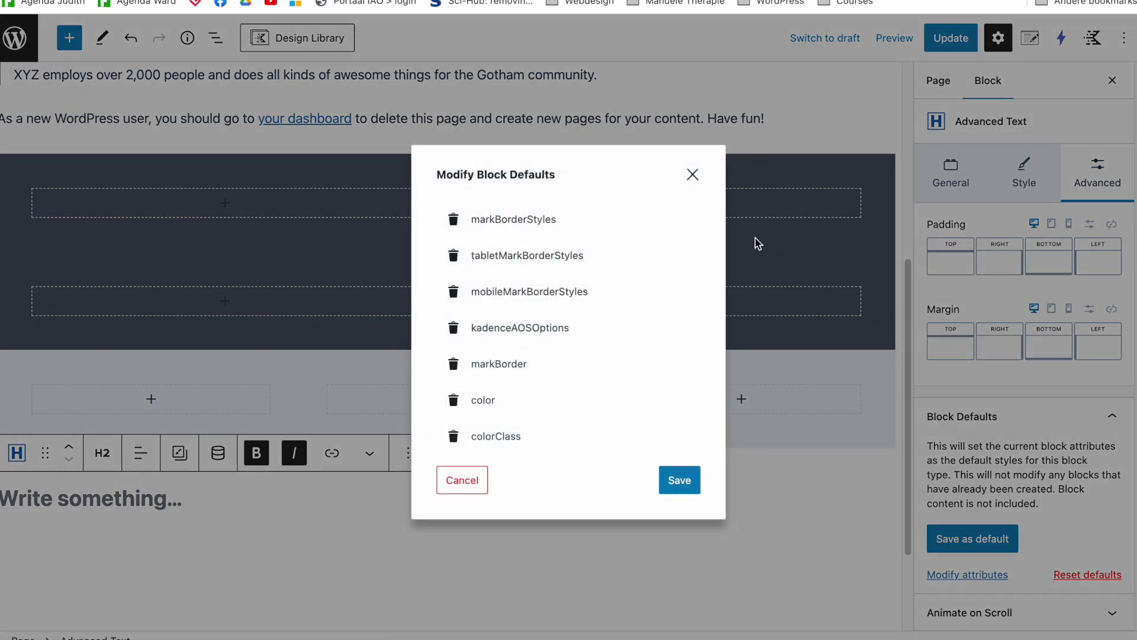
left_click(686, 172)
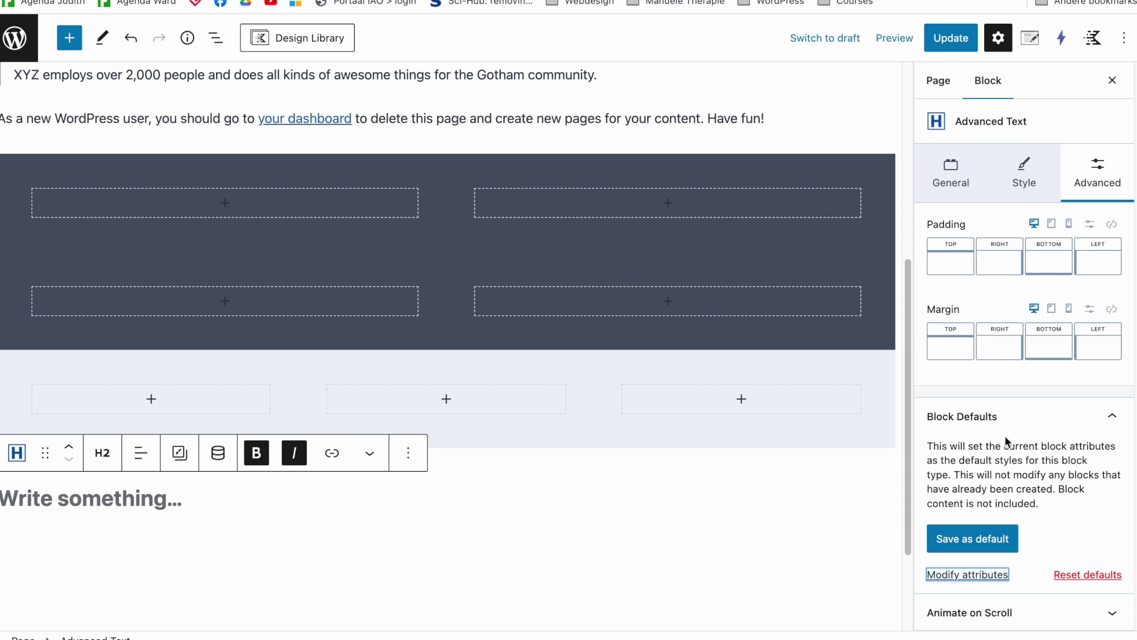
Open the Kadence Blocks Controls sidebar showing the nine-colour palette and block-defaults reset options
left_click(1094, 39)
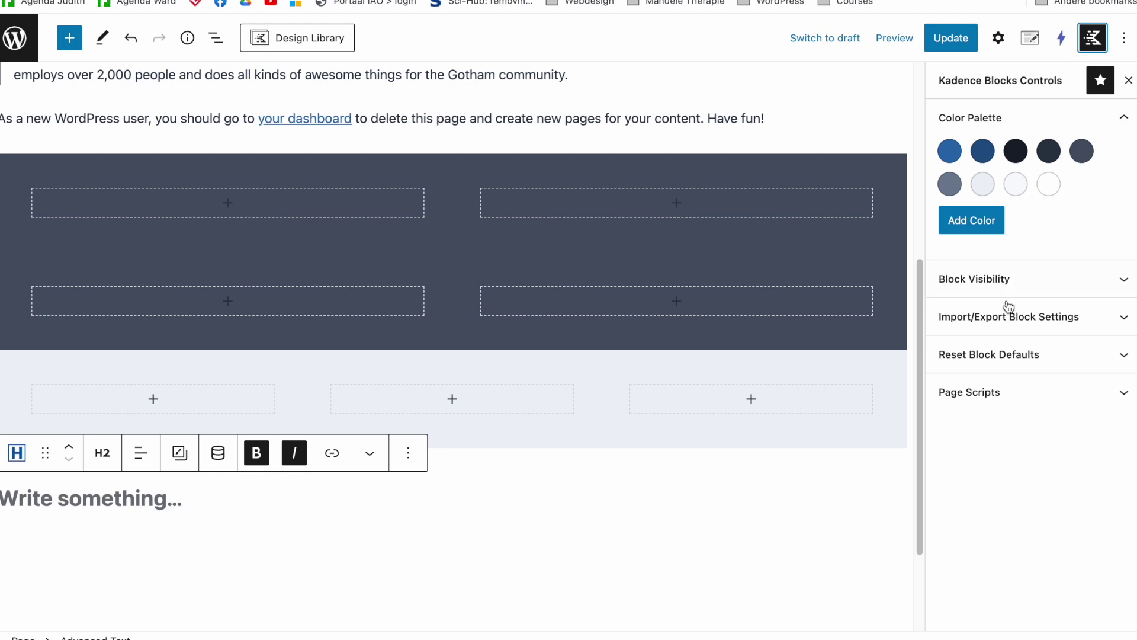